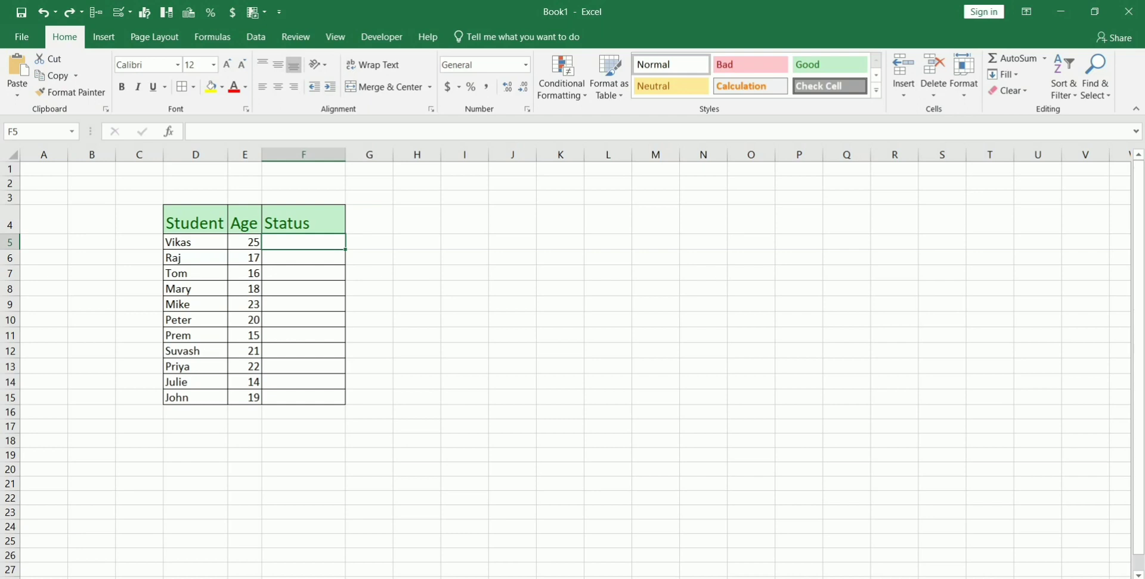
Enter the formula =IF(E5>18,"Allowed","Not Allowed") in cell F5 of the Status column
drag(196, 221, 316, 411)
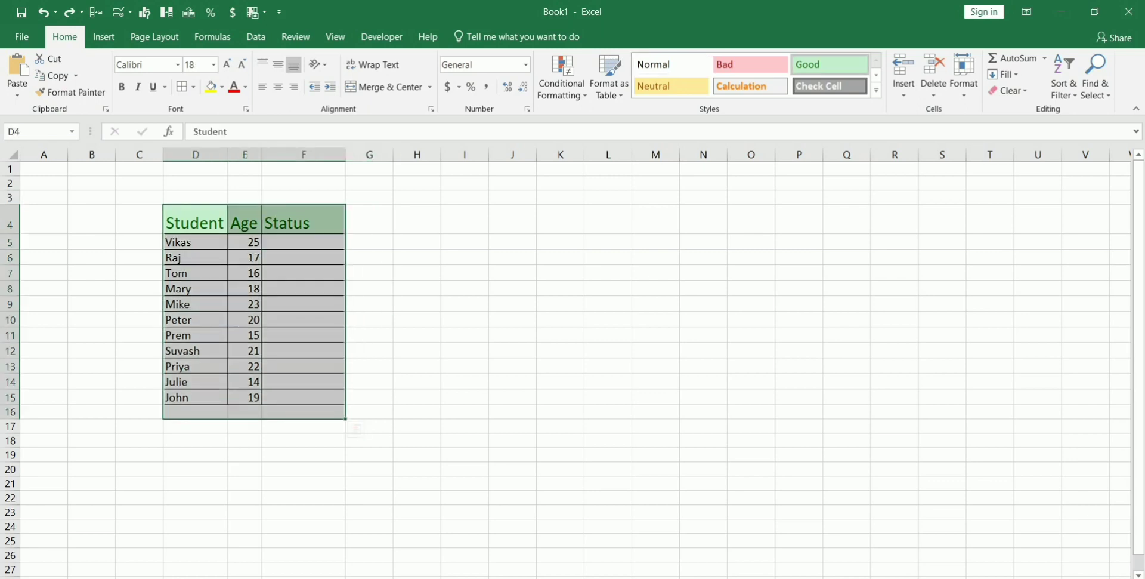
click(245, 221)
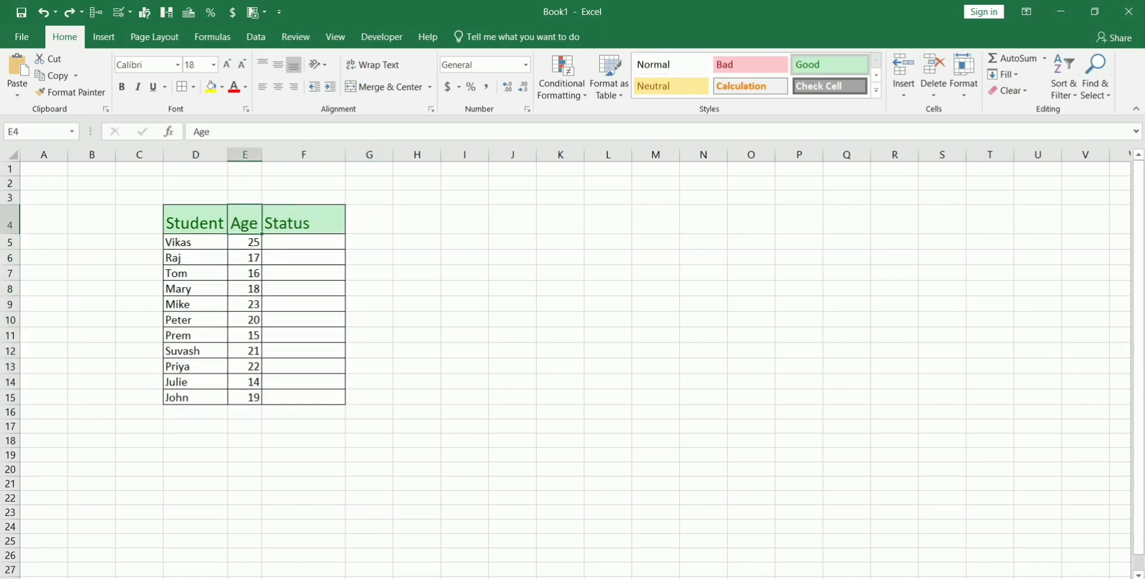
click(303, 242)
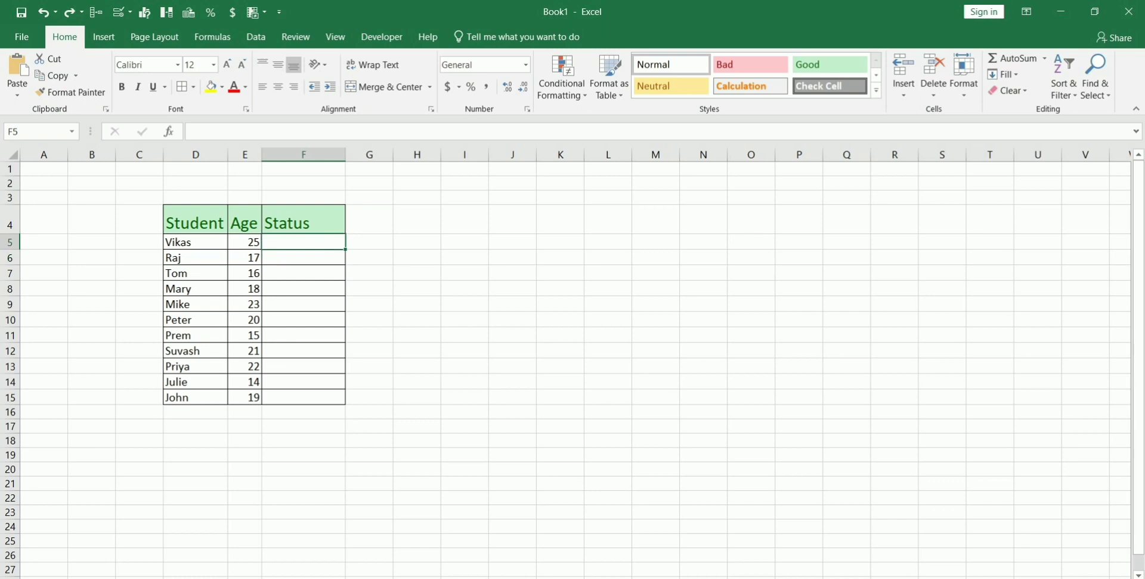
text(=f)
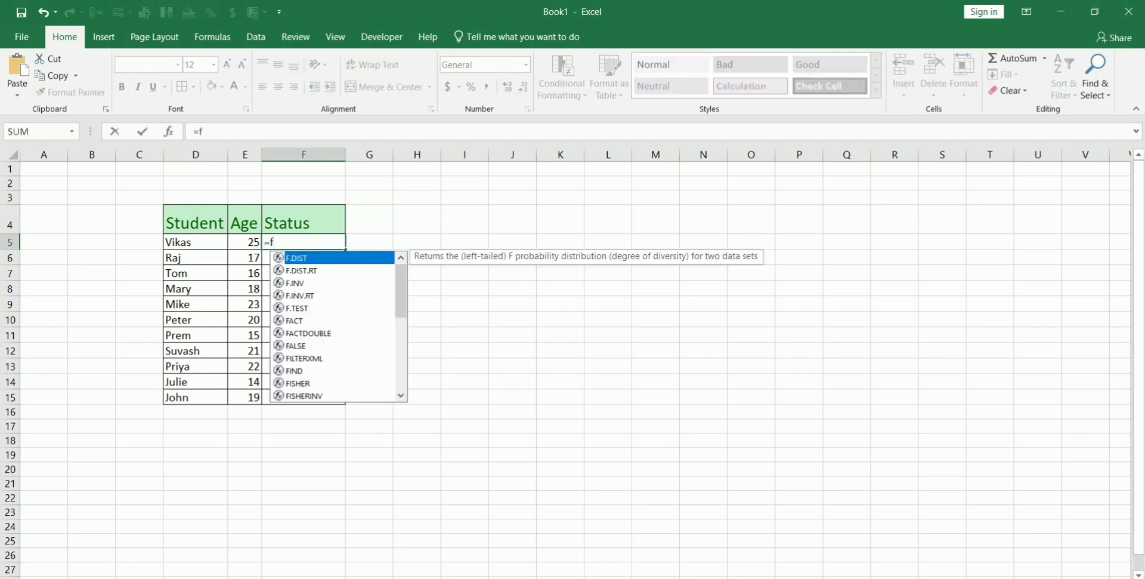
key(BackSpace)
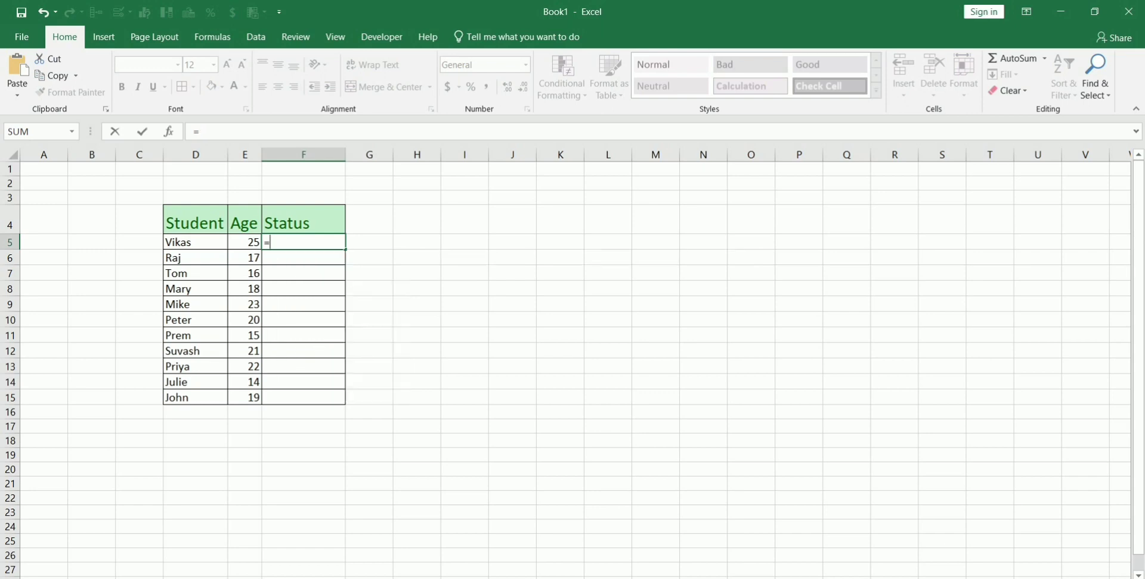
text(if)
key(Tab)
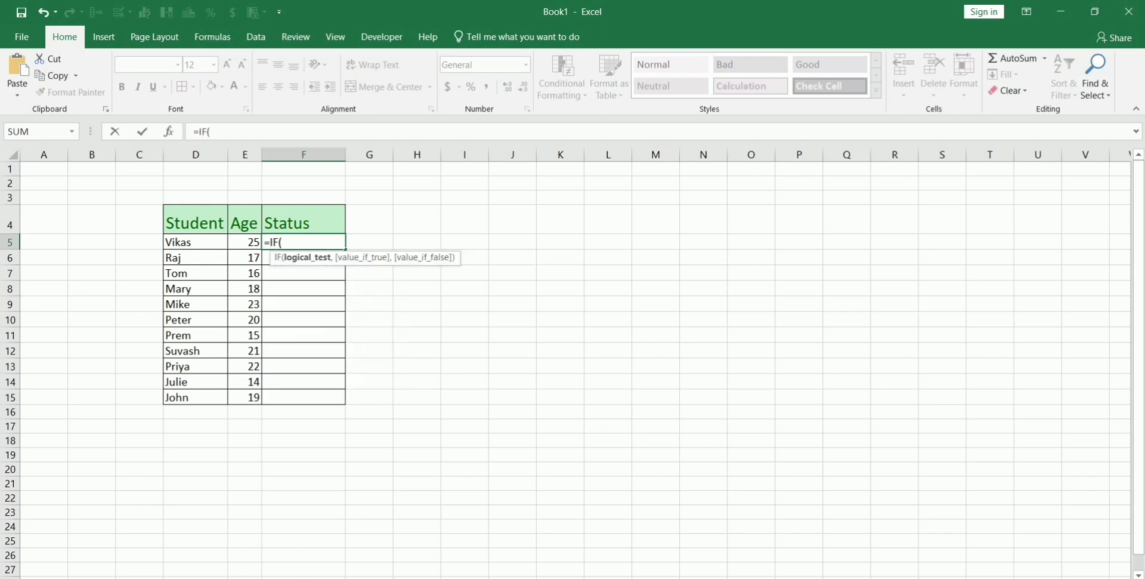
key(Left)
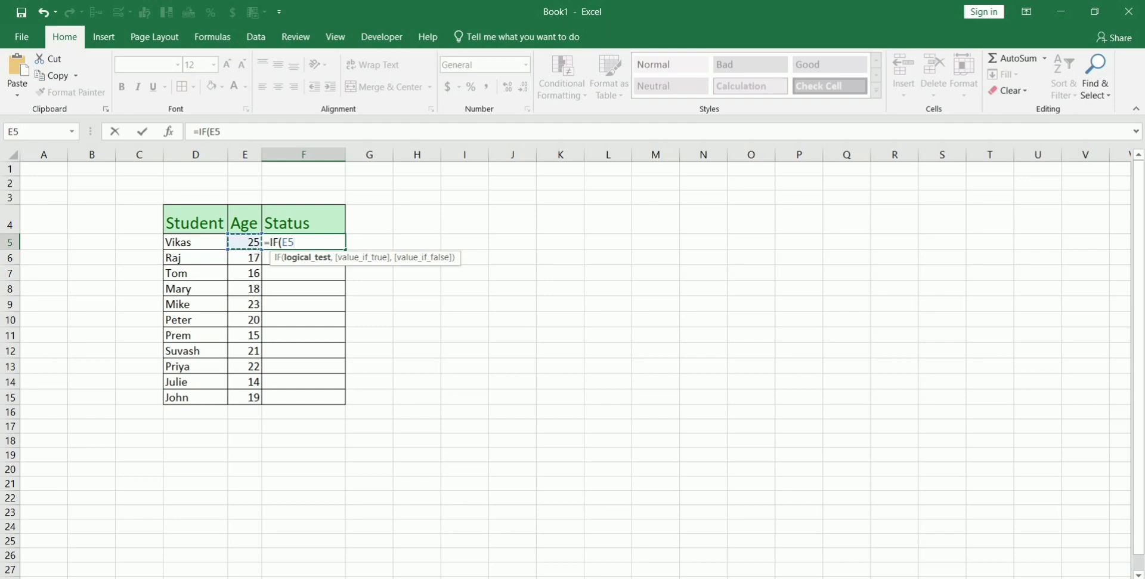
text(>18,")
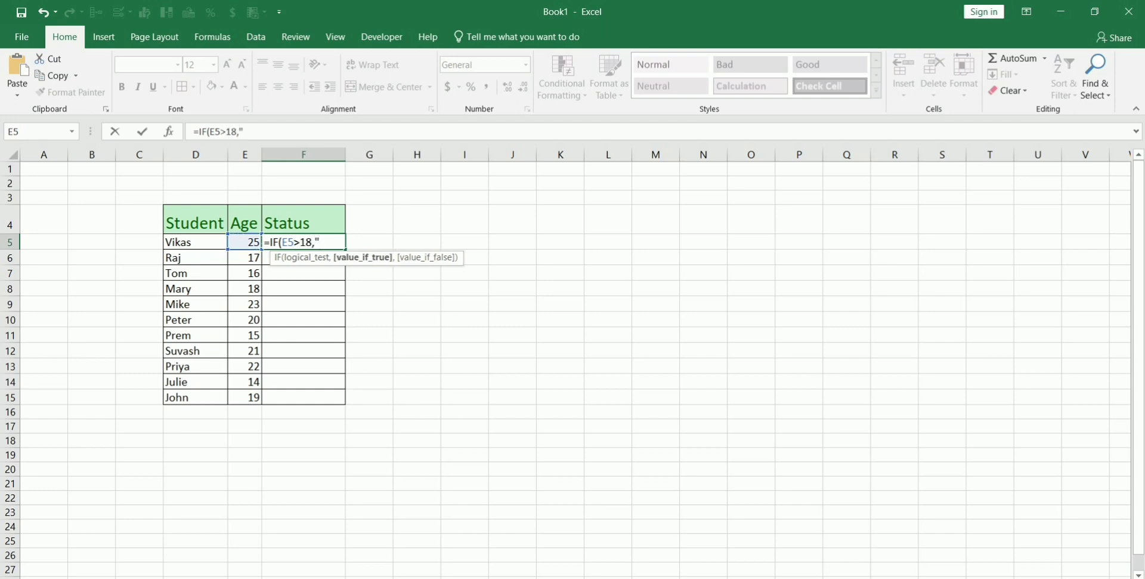
text(Allowed",)
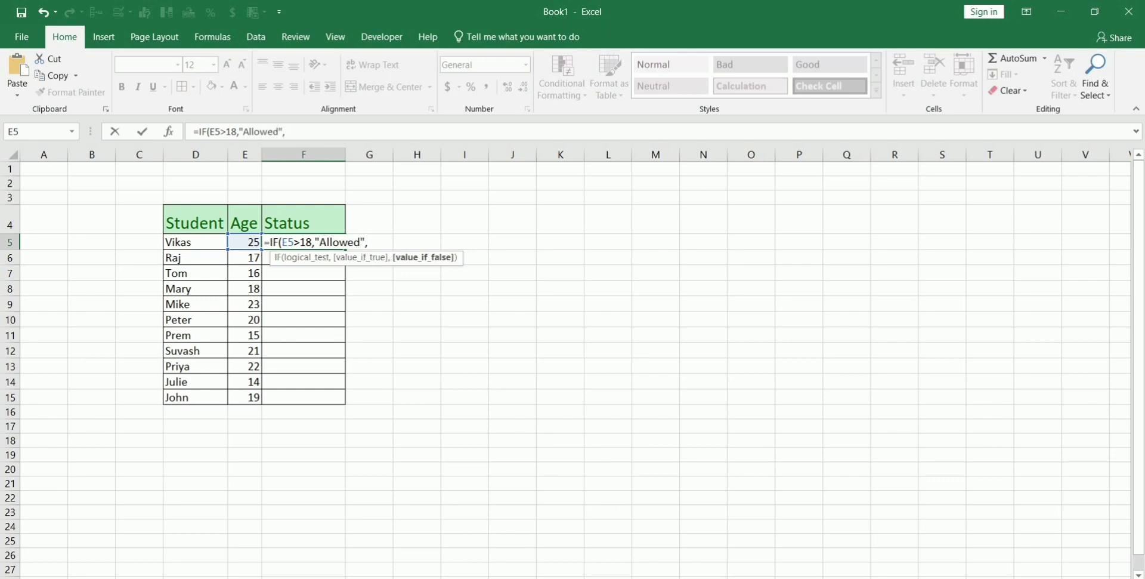
text("Not Allowed"))
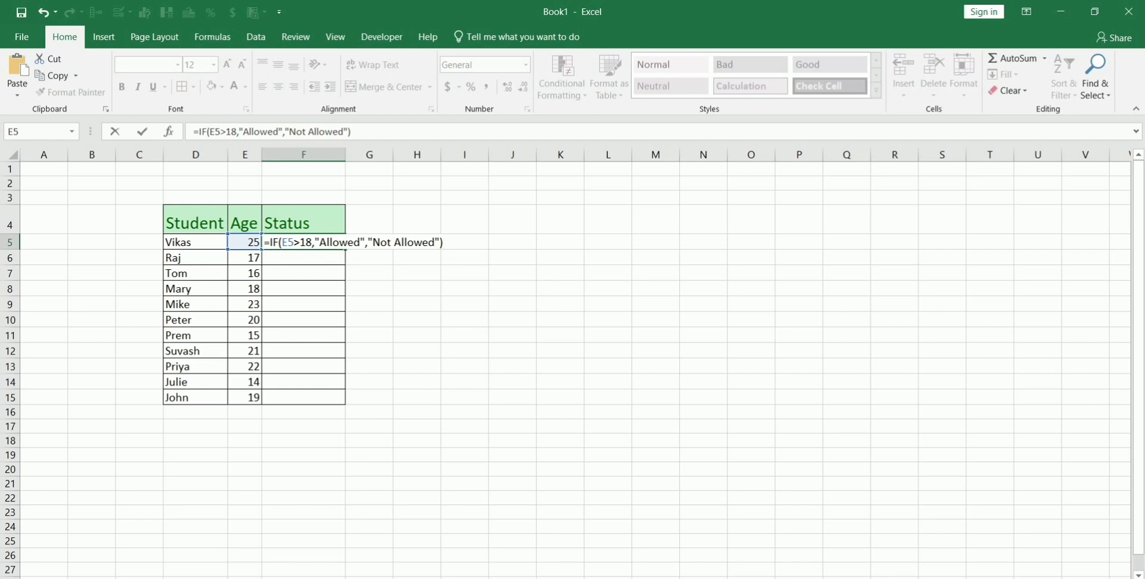
key(Return)
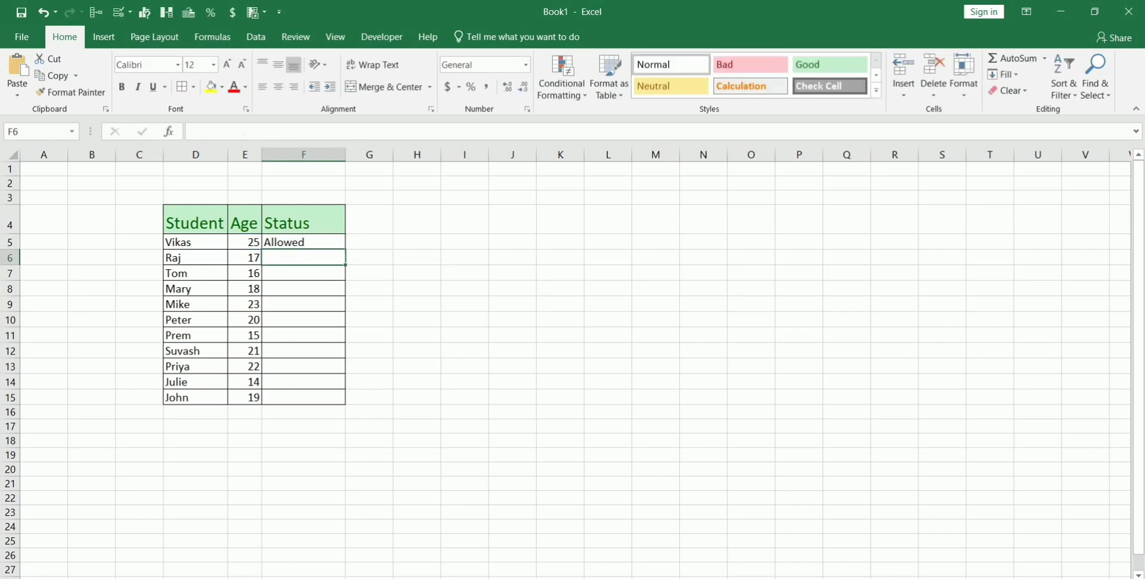
Fill the F5 formula down the Status column through F15
key(Up)
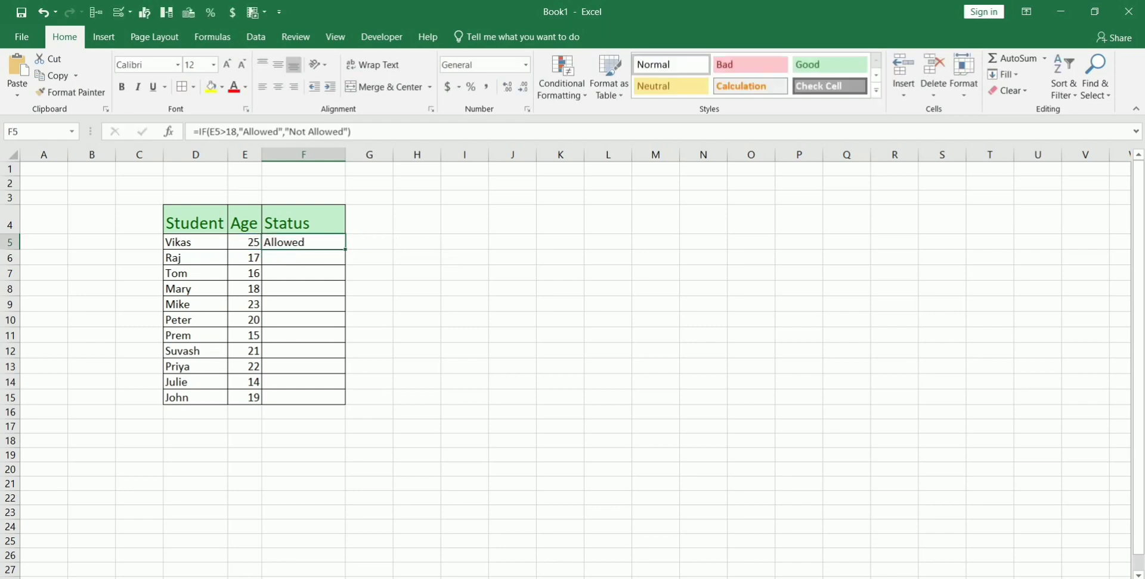
double_click(345, 249)
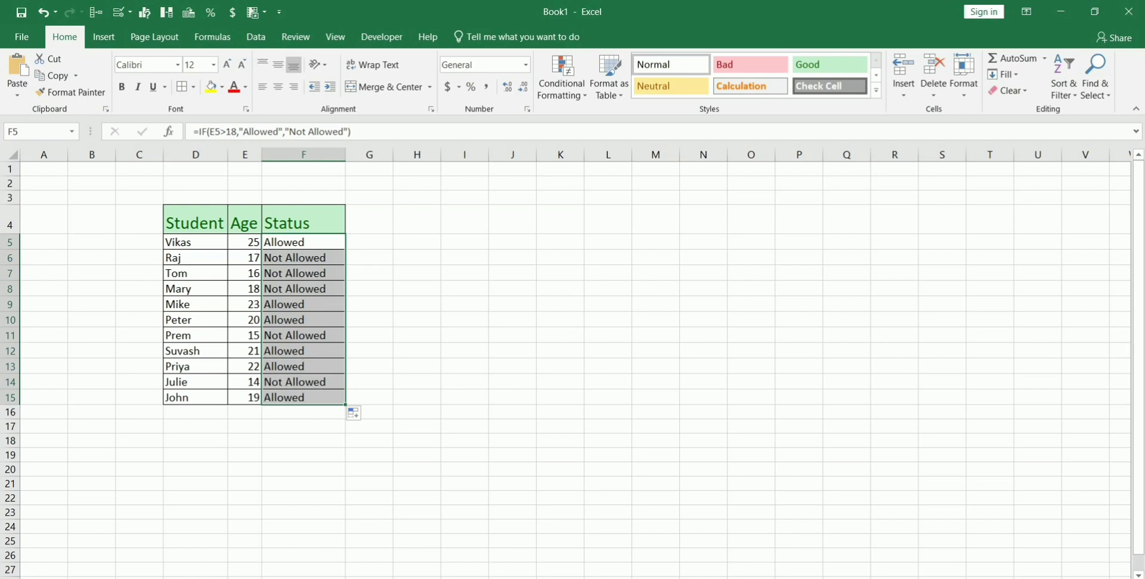
Check the students' ages in the Age column against the statuses calculated in the Status column
drag(303, 243, 303, 319)
click(245, 258)
key(Left)
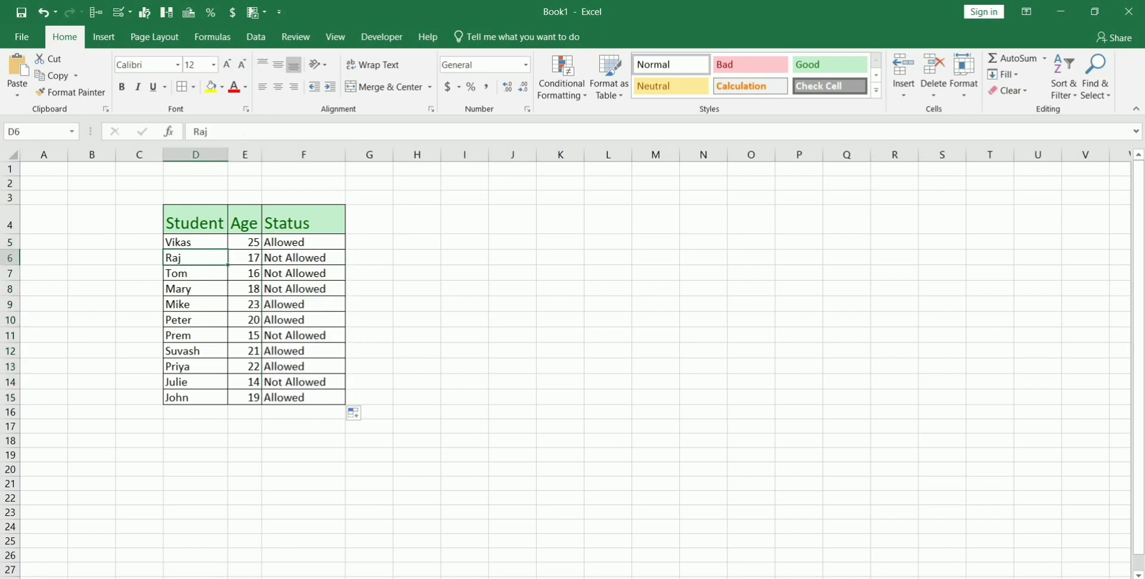
key(Right)
key(Left)
key(Down)
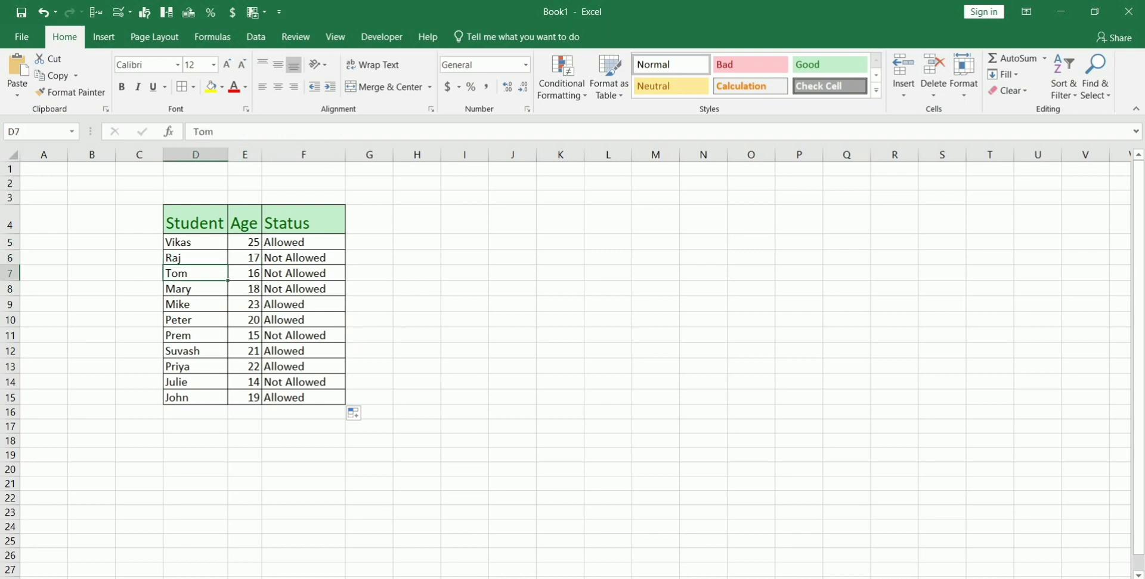
key(Up)
key(Down)
key(Up)
key(Right)
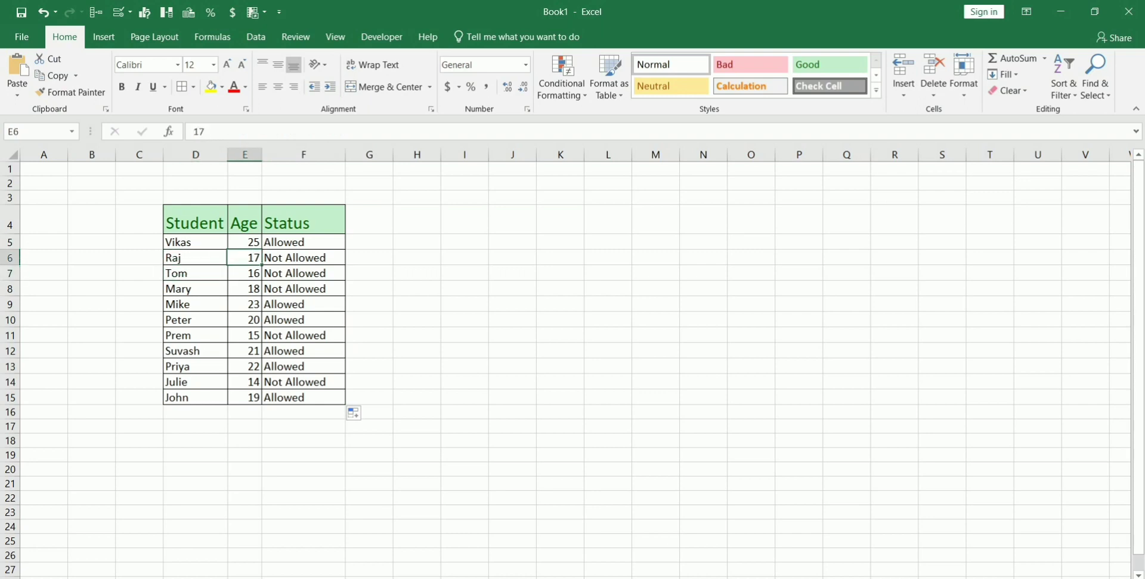
key(Right)
key(Left)
key(Down)
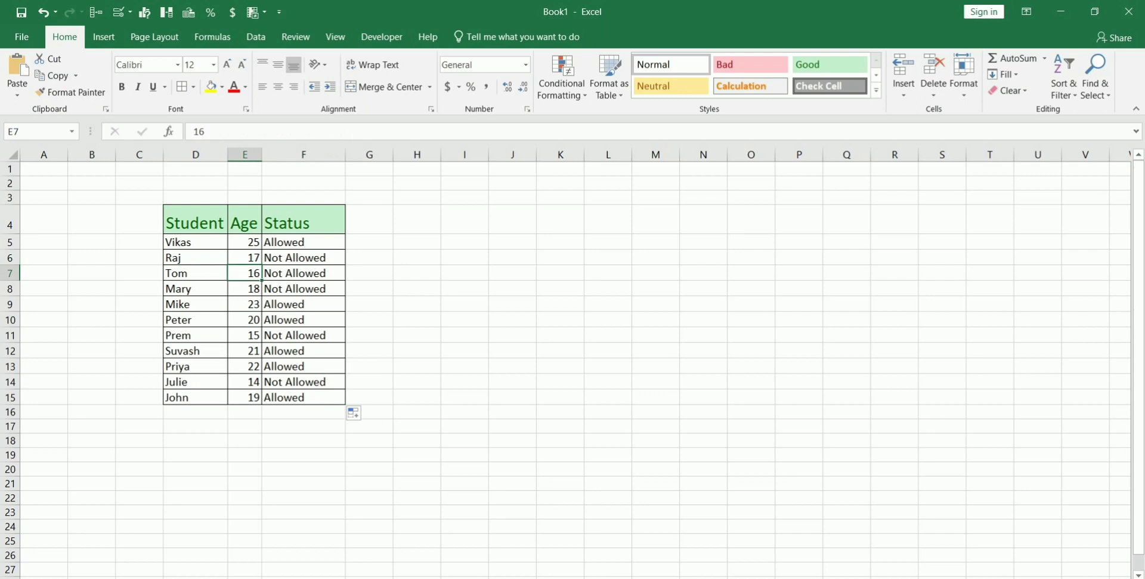
key(Down)
key(Down)
key(Down)
key(Down)
key(Down)
key(Down)
key(Down)
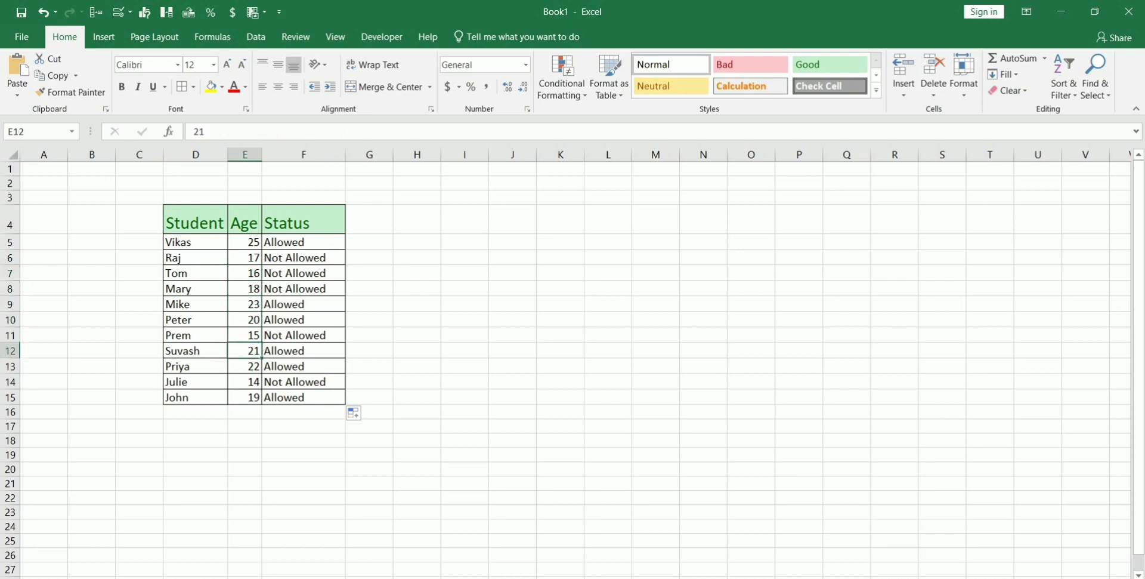
key(Up)
key(Up)
key(Up)
key(Up)
key(Up)
key(Up)
key(Up)
key(Up)
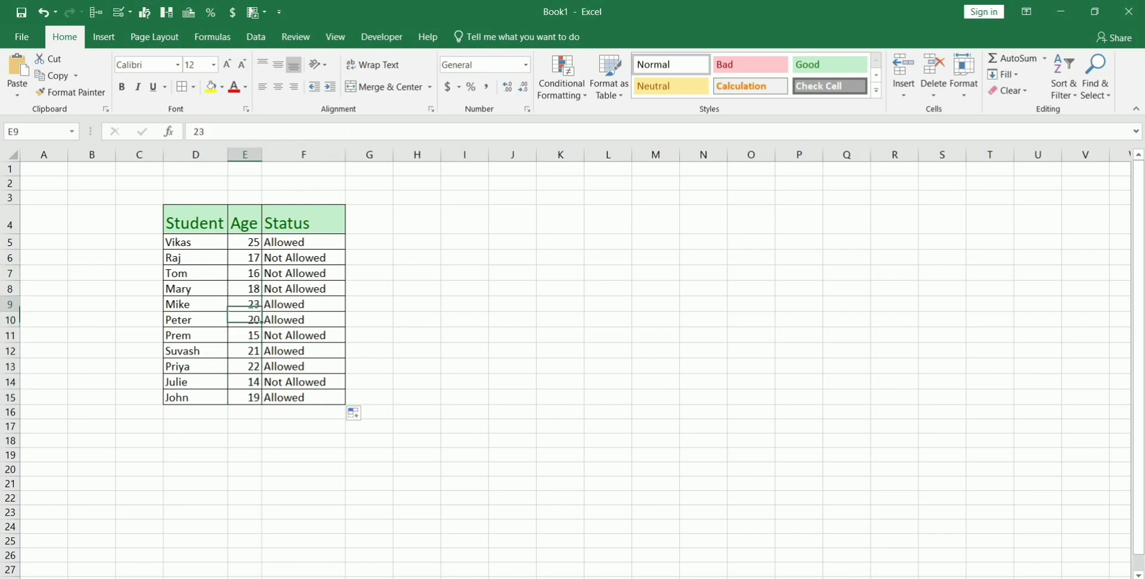
key(Up)
key(Up)
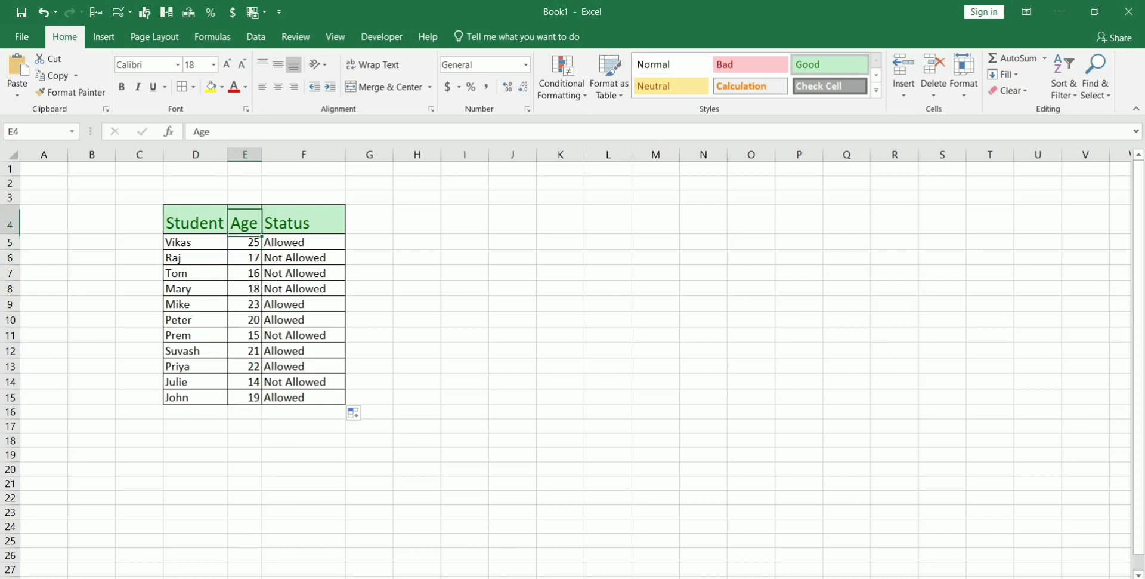
key(Down)
key(Down)
key(Down)
key(Down)
key(Down)
key(Down)
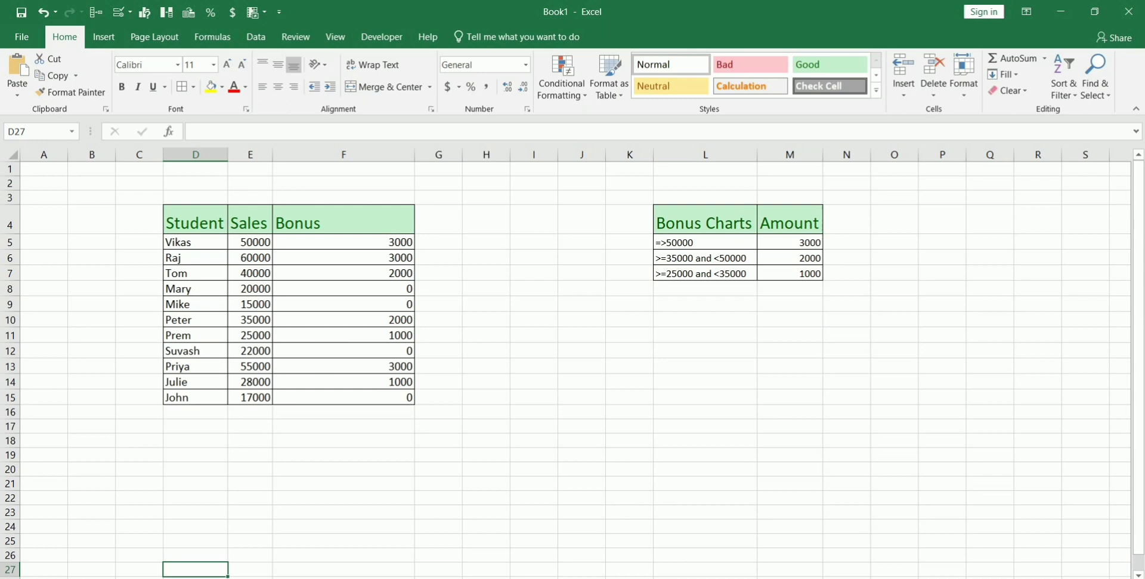
Change the header in D4 of the sales table to Employees and widen column D to fit it
click(195, 220)
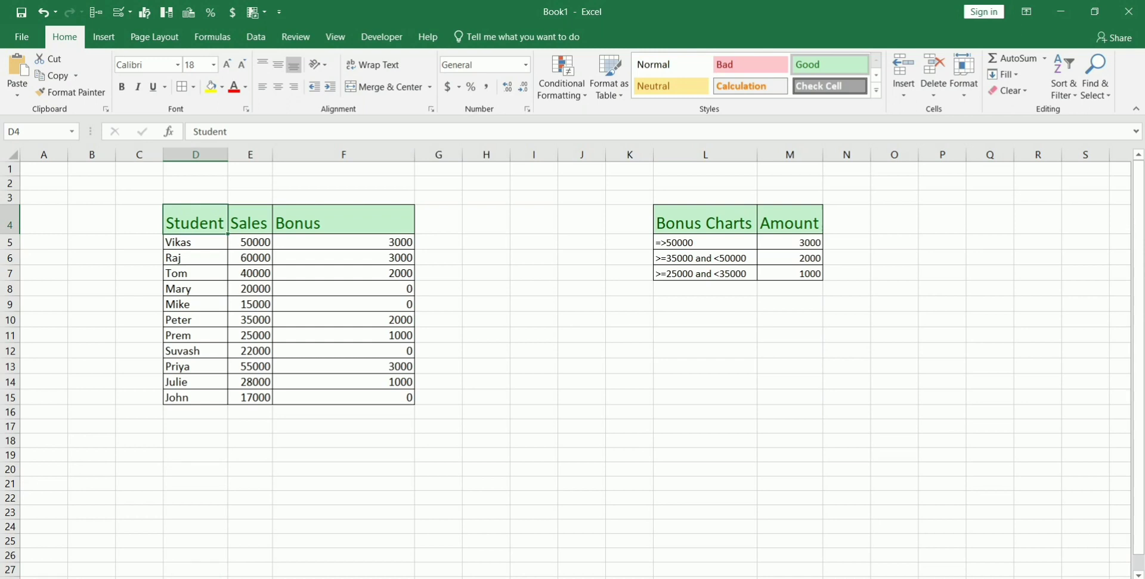
double_click(191, 221)
double_click(190, 221)
text(E)
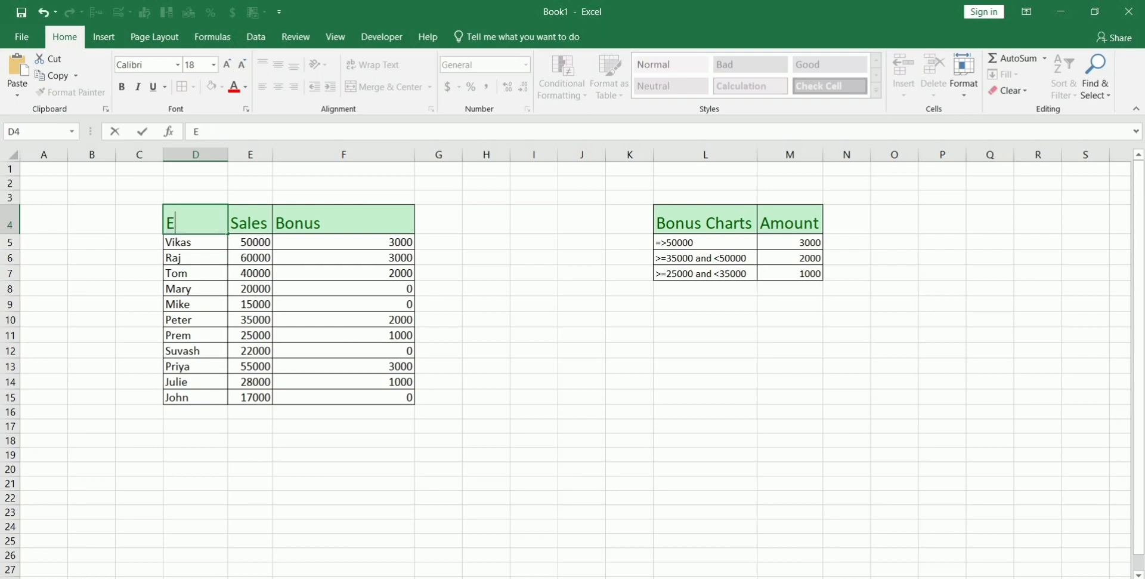
text(mployees)
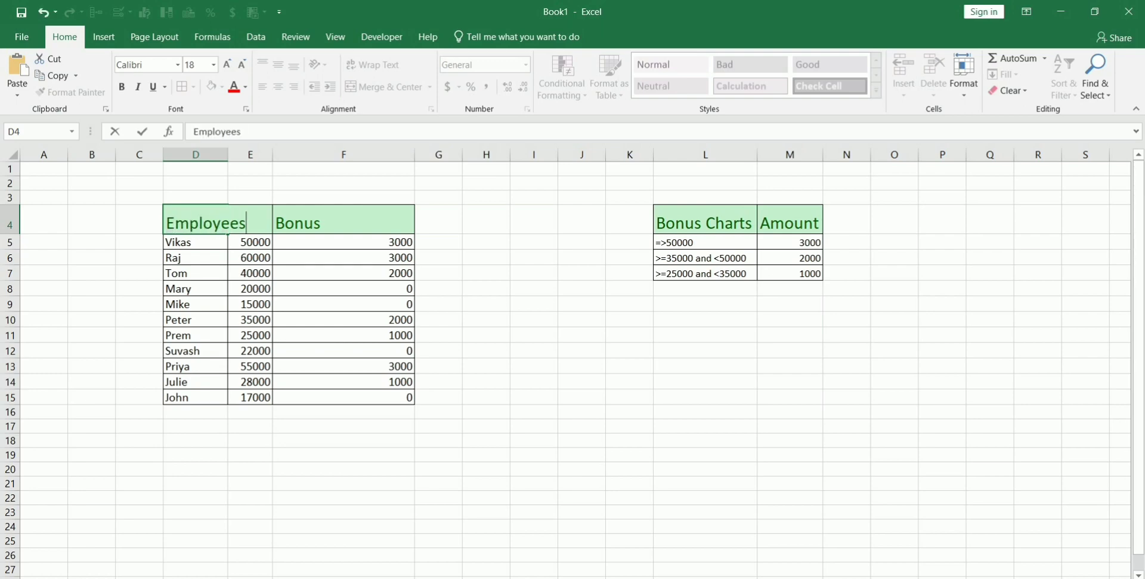
key(Return)
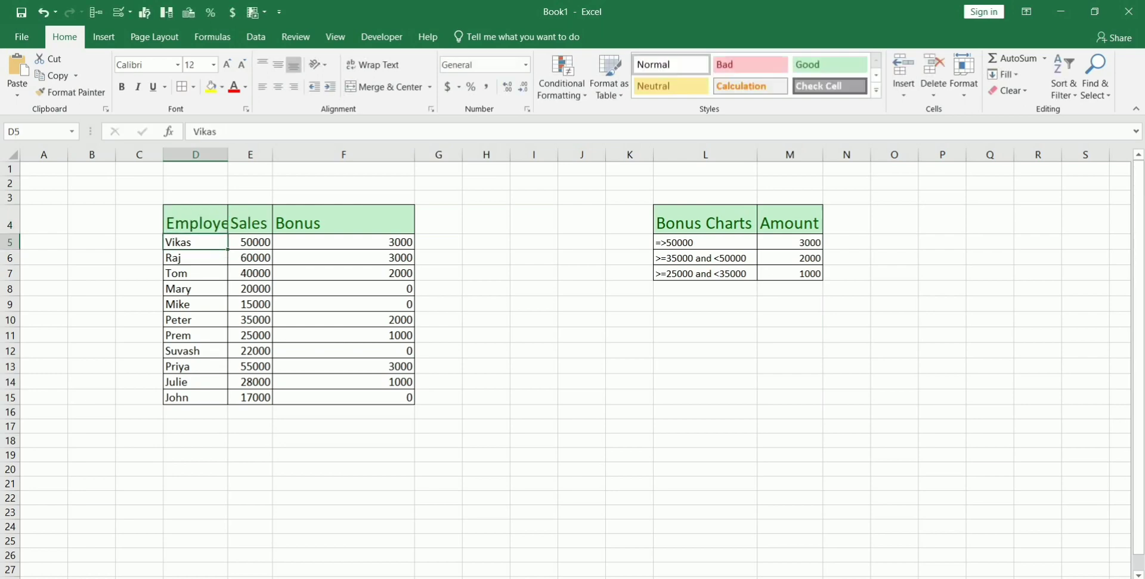
drag(227, 154, 251, 154)
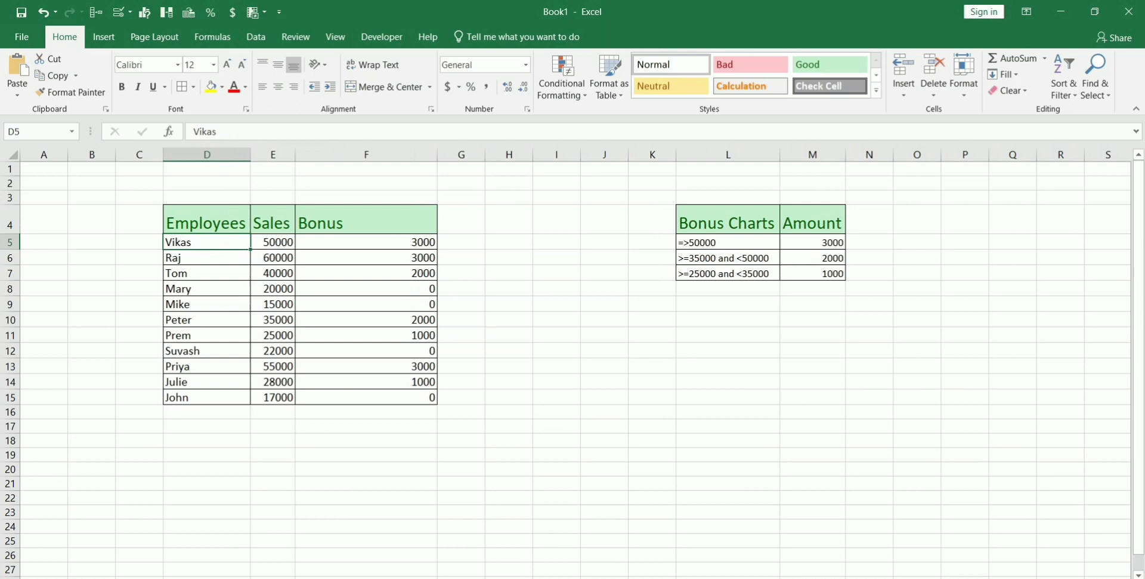
Clear the existing bonus values from F5:F15 in the Bonus column
drag(272, 241, 272, 398)
drag(367, 241, 366, 397)
key(Delete)
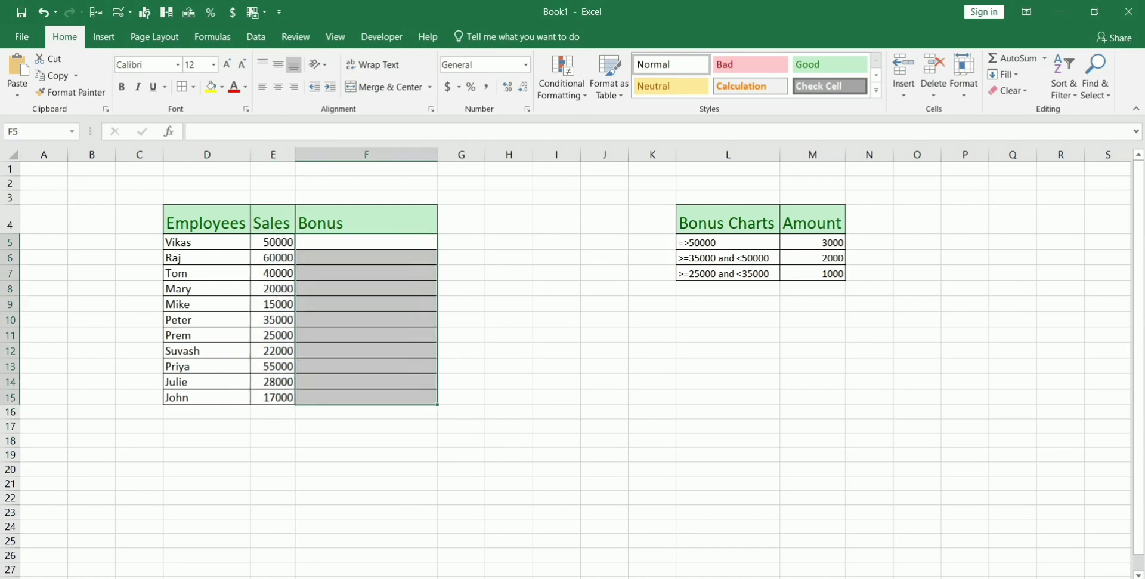
Examine the sales ranges and matching amounts in the Bonus Charts table at L4:M7
click(728, 257)
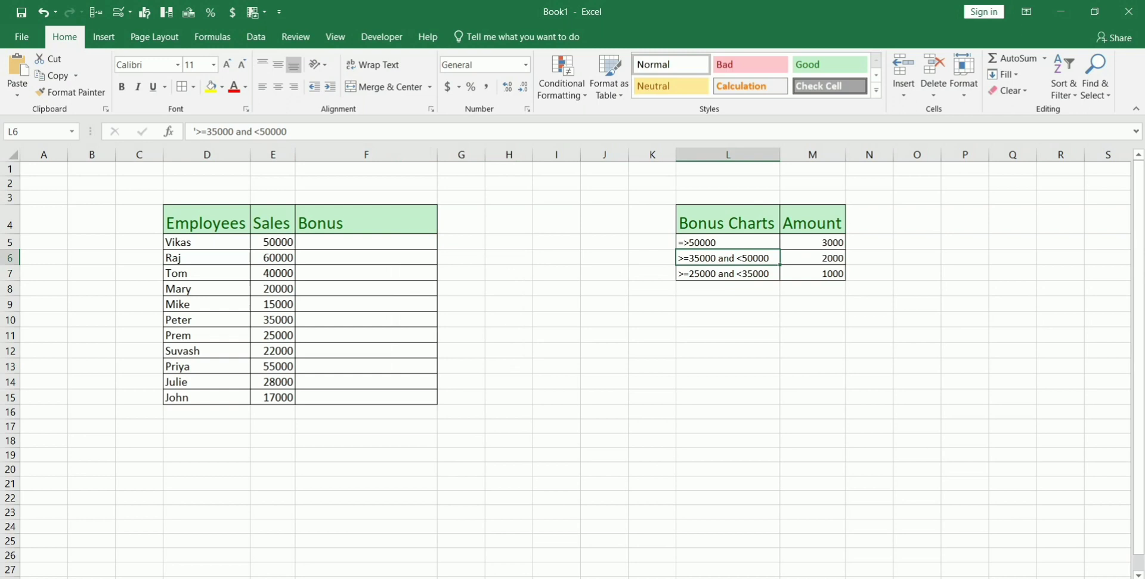
drag(728, 223, 813, 273)
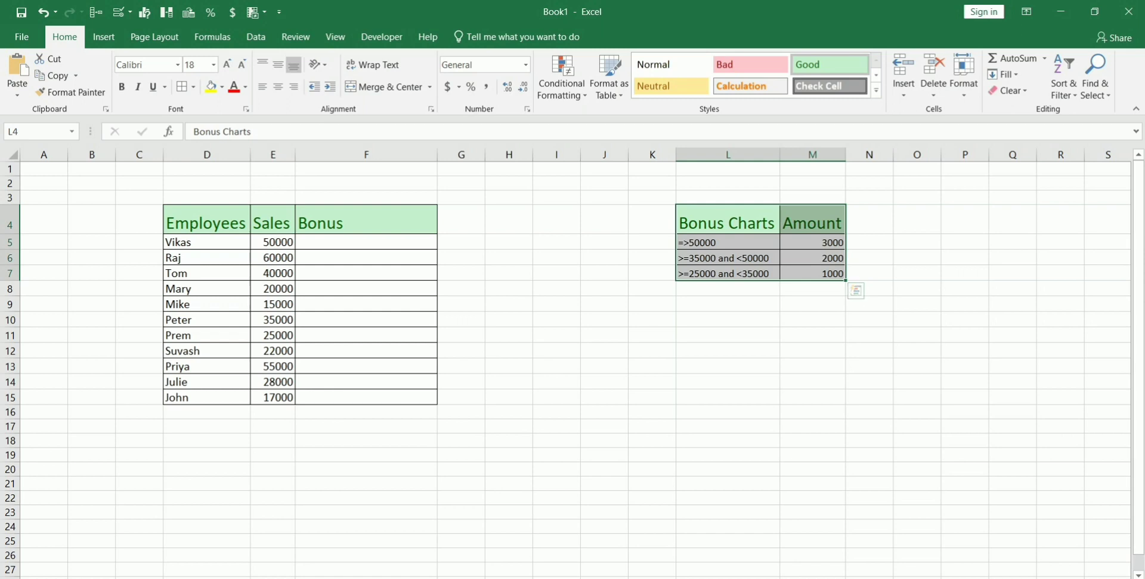
click(728, 258)
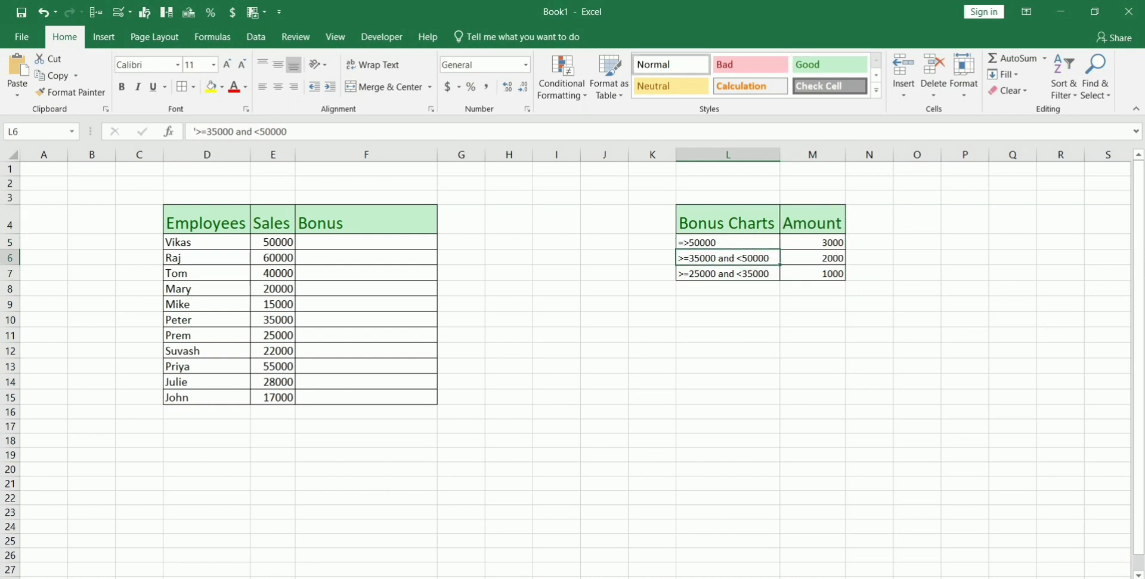
key(Right)
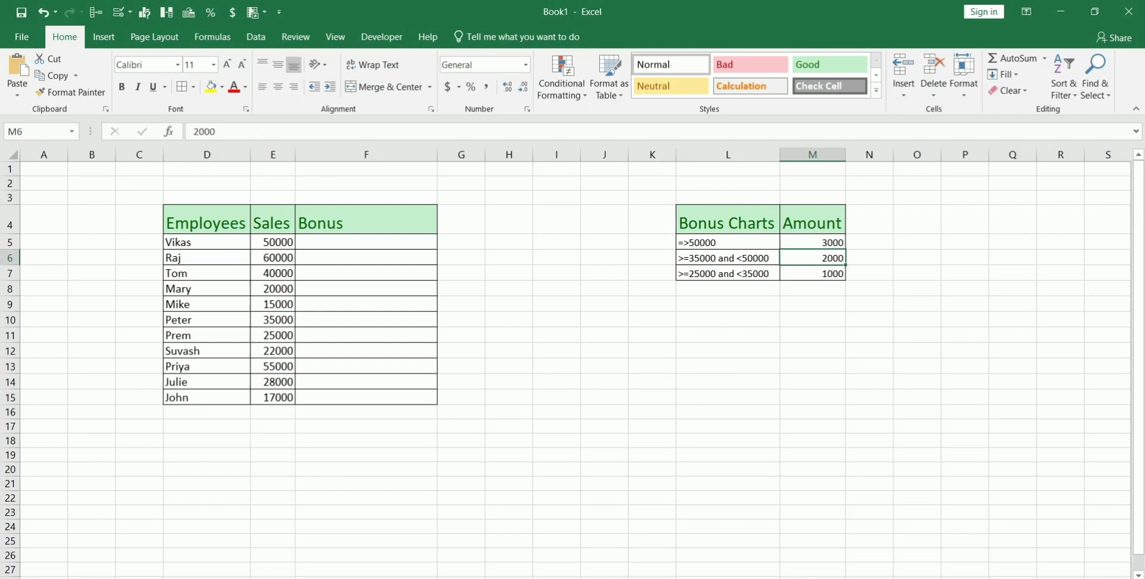
key(Down)
key(Left)
key(Left)
key(Right)
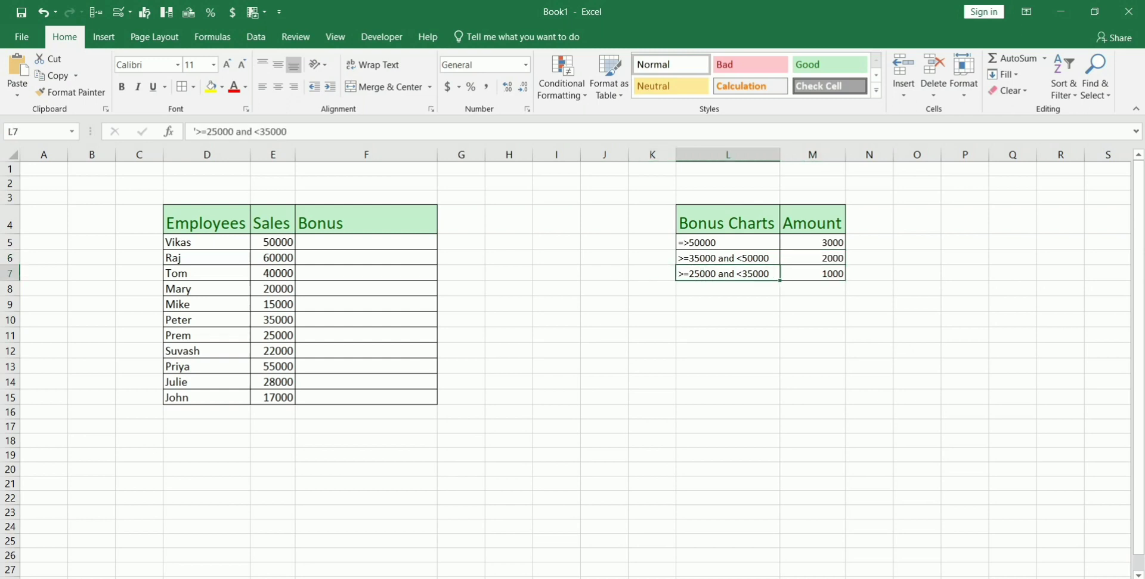
key(Down)
key(Up)
key(Right)
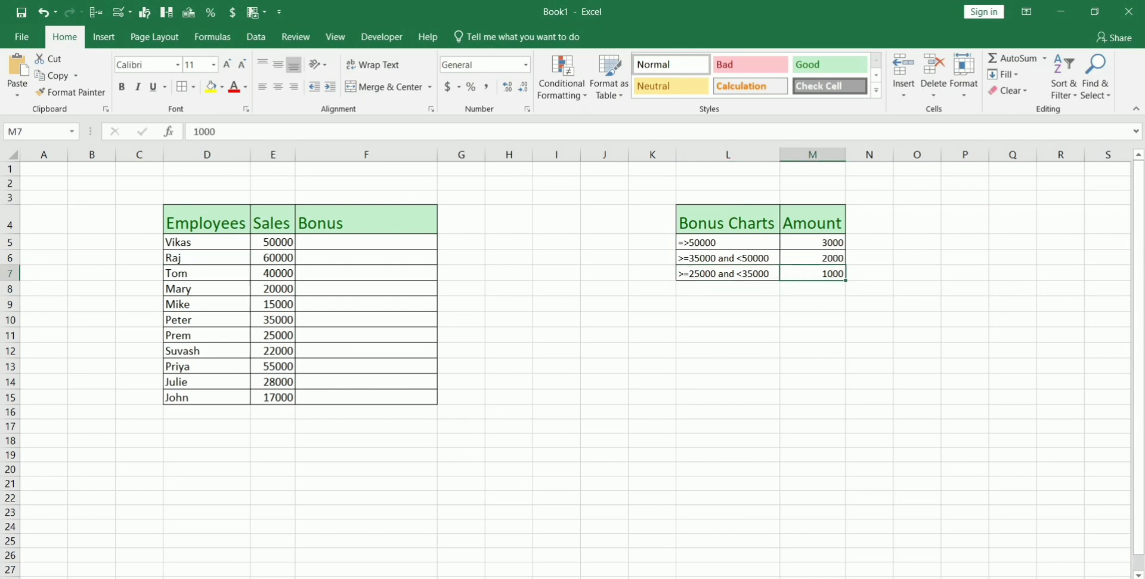
key(Down)
key(Left)
key(Up)
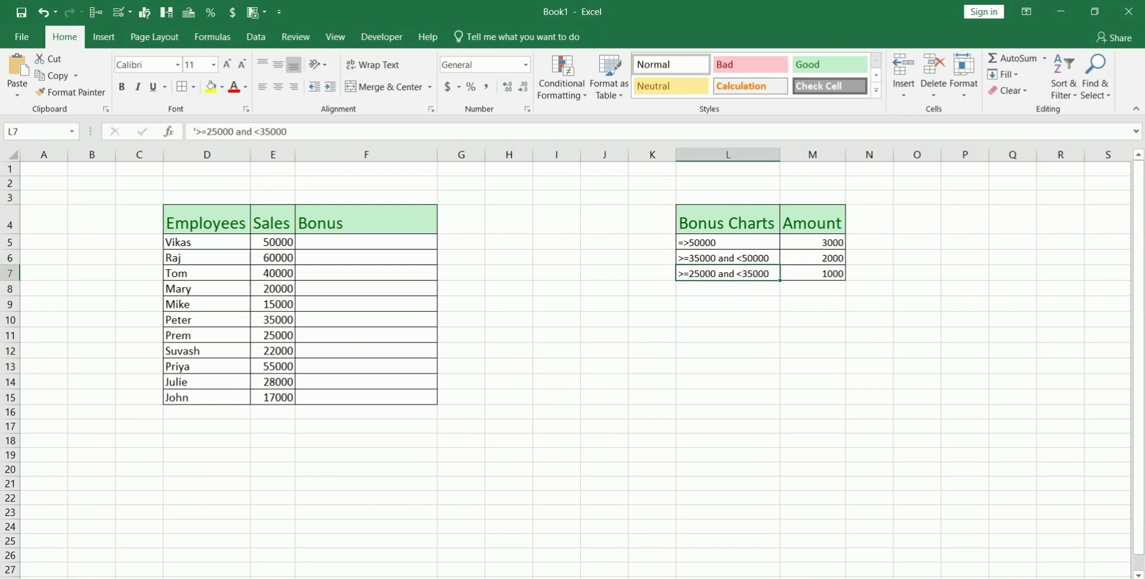
key(Right)
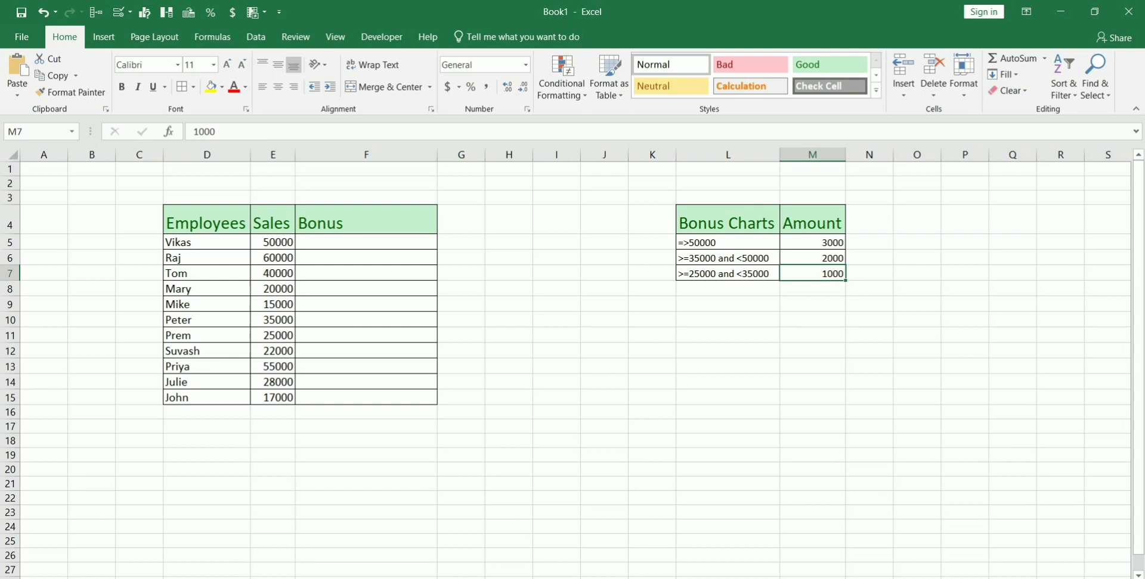
click(366, 242)
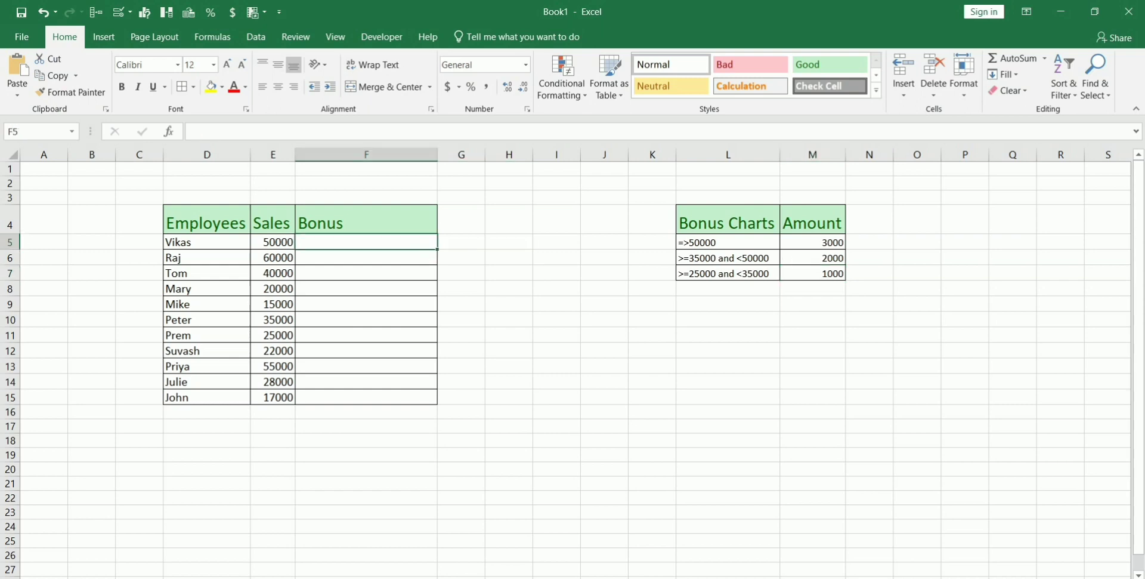
text(==)
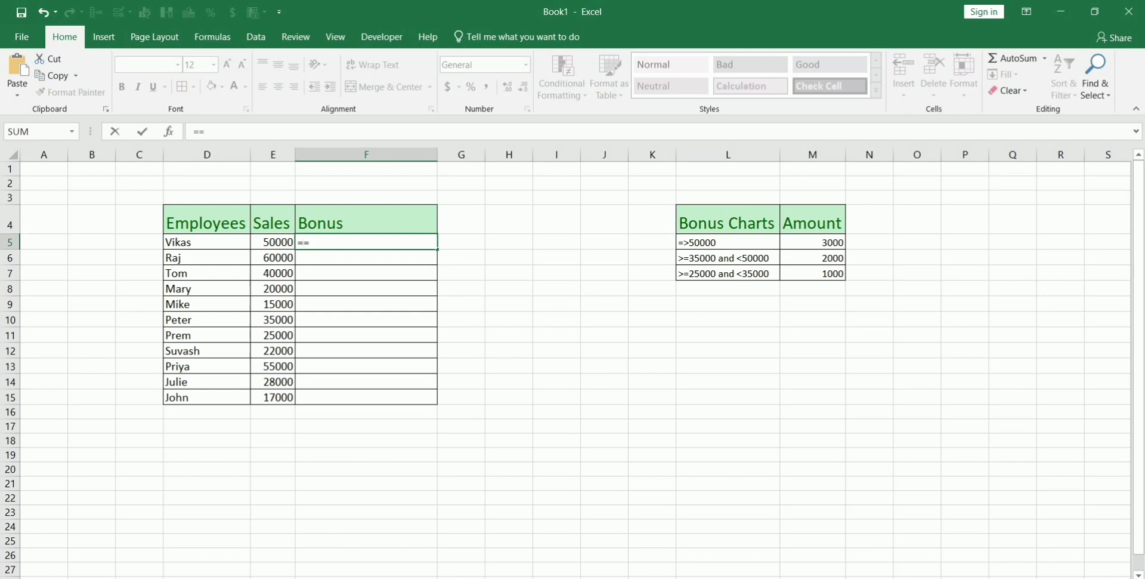
key(Escape)
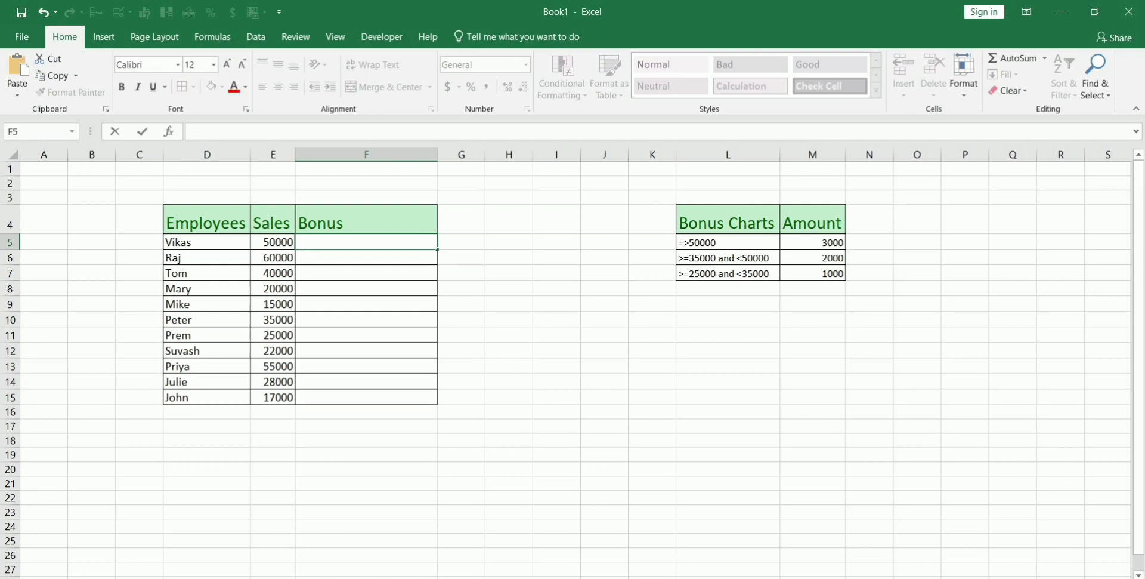
text(=)
key(Left)
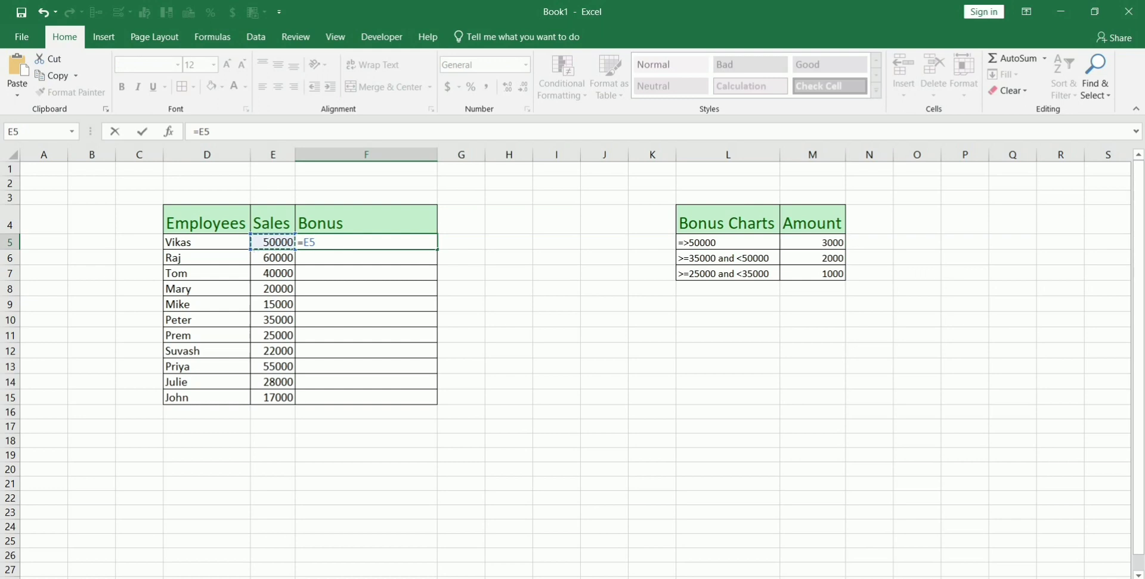
text(>=)
key(BackSpace)
key(BackSpace)
key(Escape)
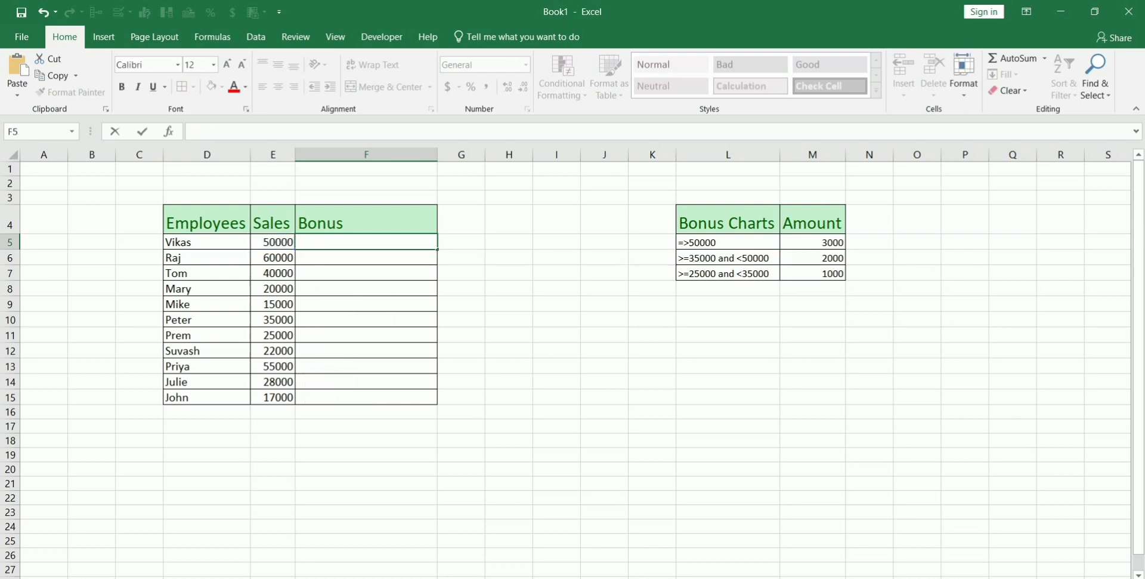
Enter the formula =IFS(E5>=50000,3) in F5 of the Bonus column
text(=i)
text(fs)
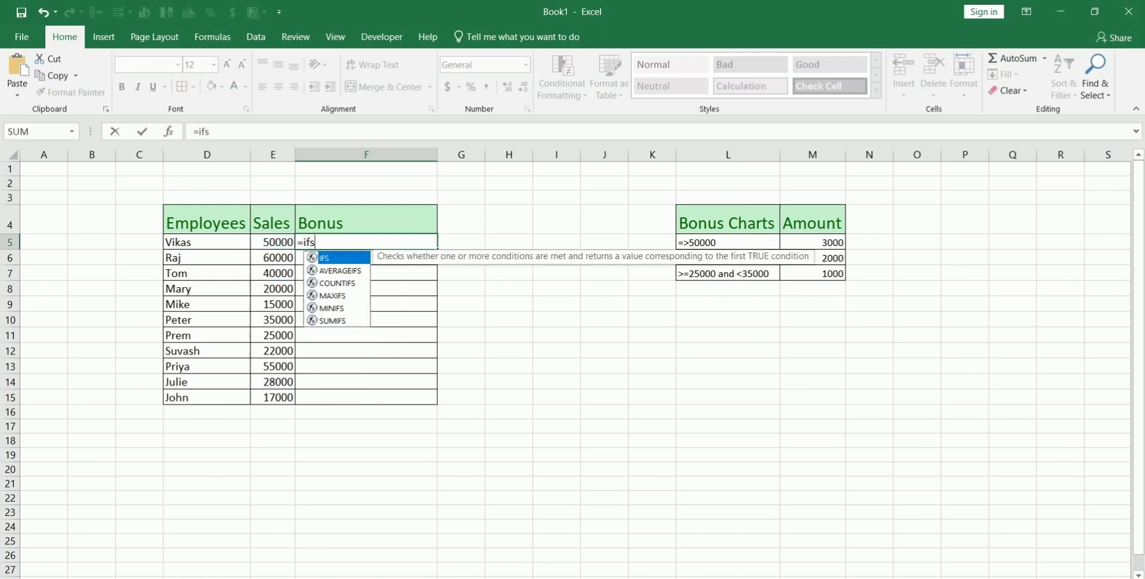
key(Tab)
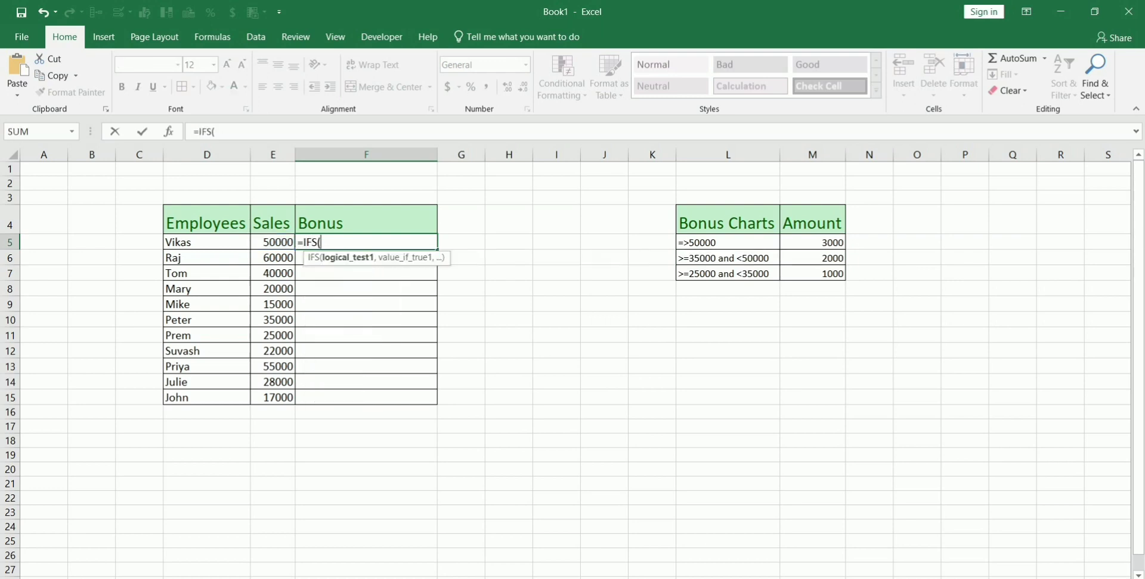
key(Left)
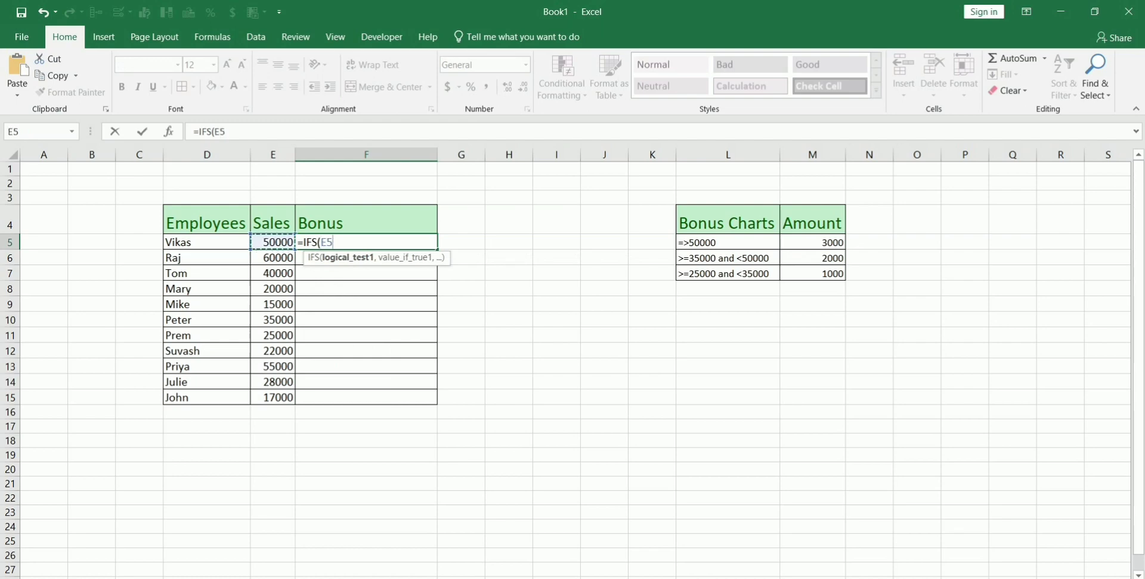
text(>=50000)
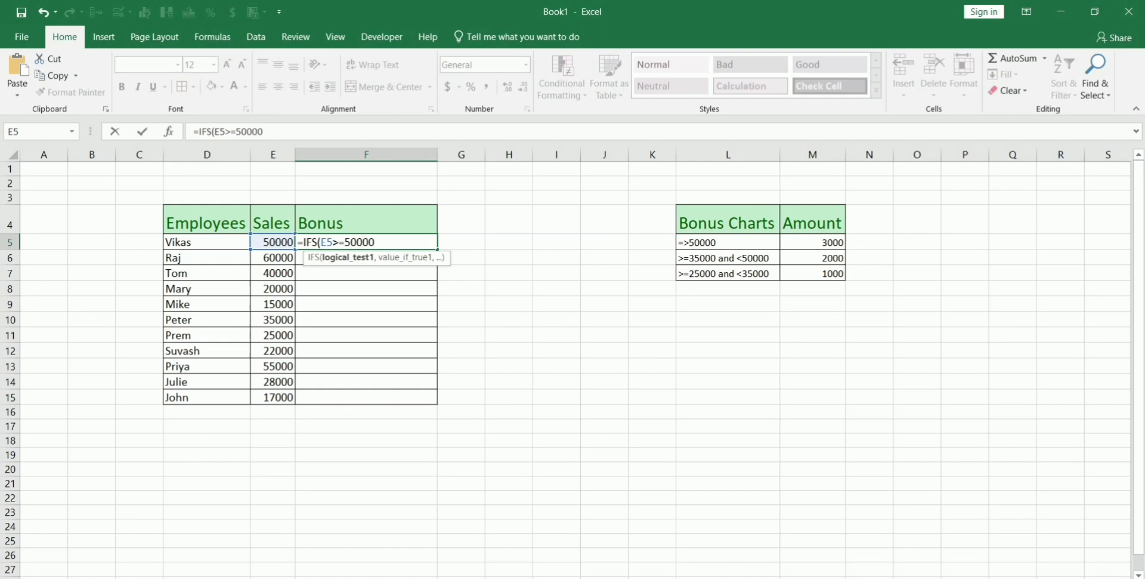
text(,3)
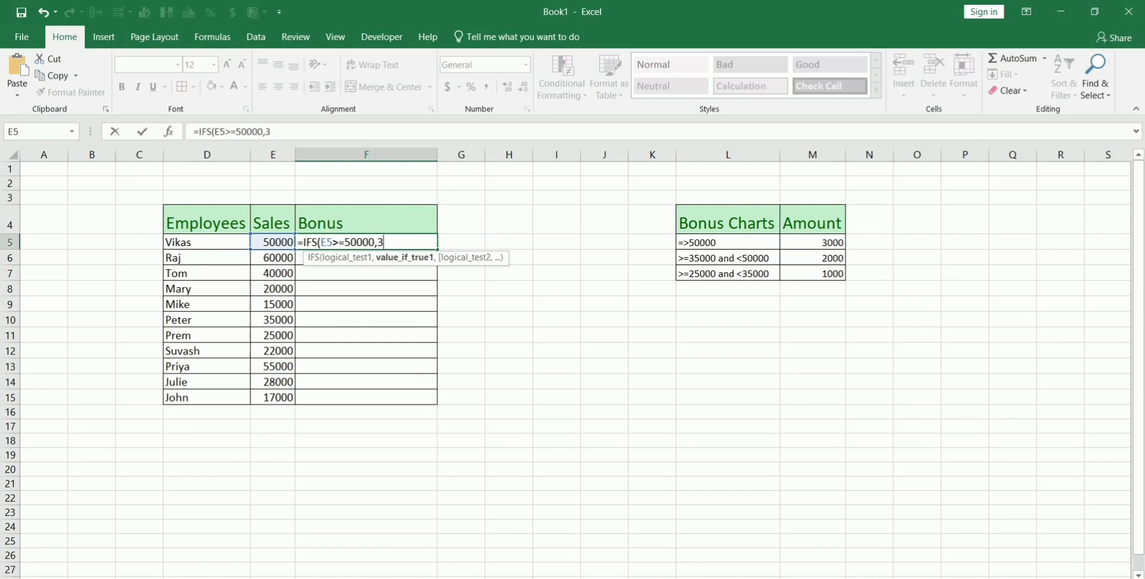
key(ctrl+Return)
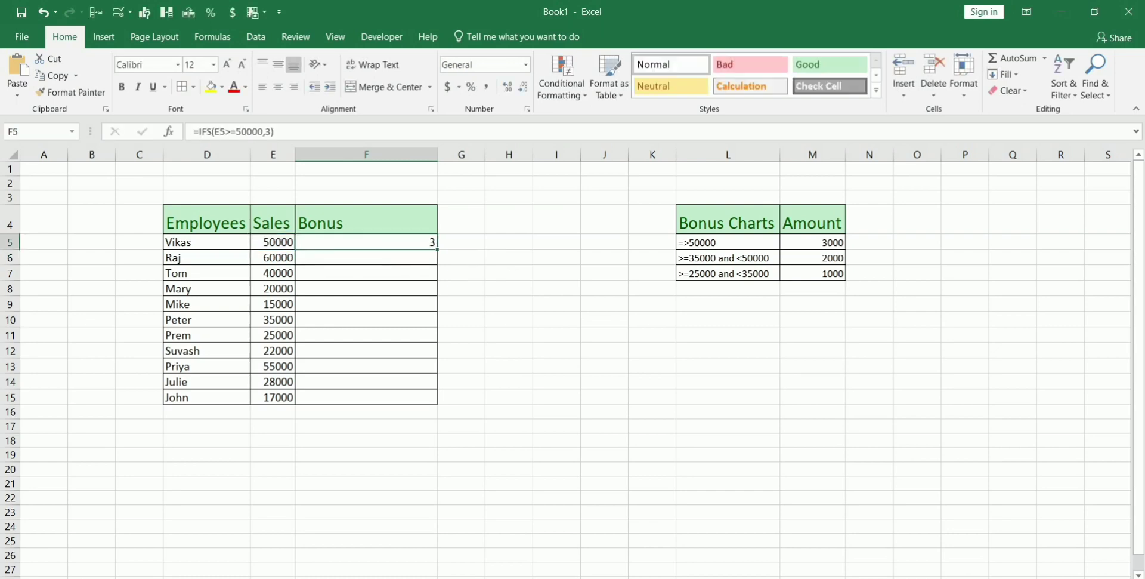
text(=)
key(Escape)
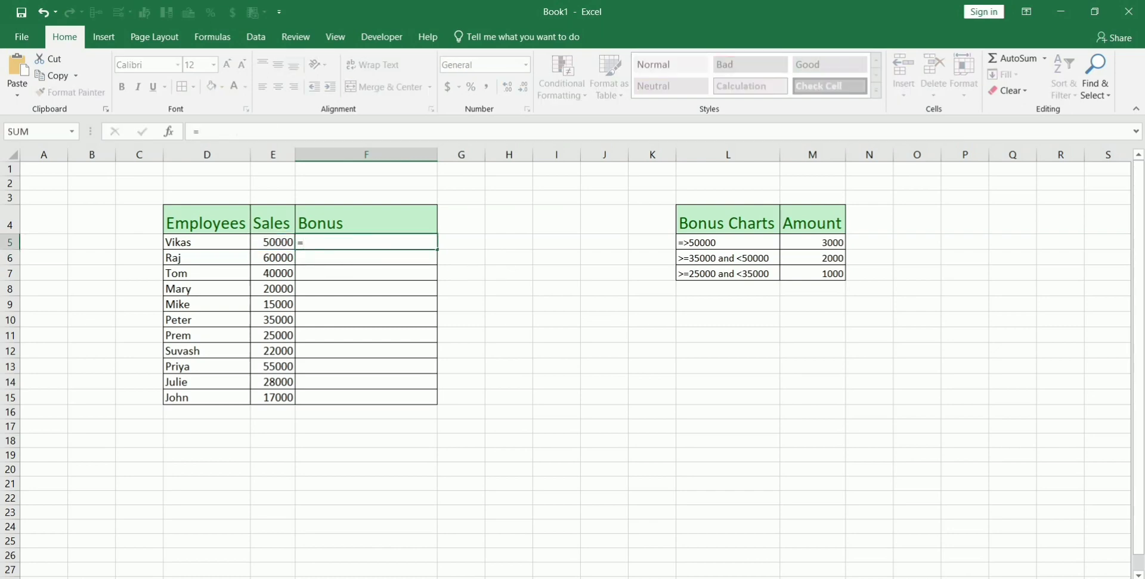
key(F2)
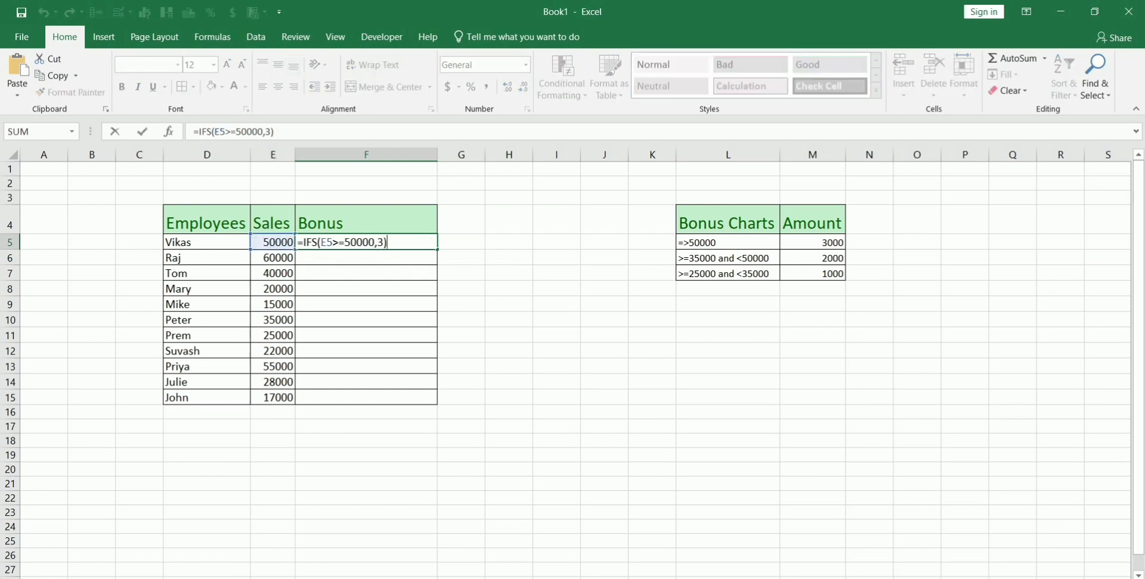
click(377, 241)
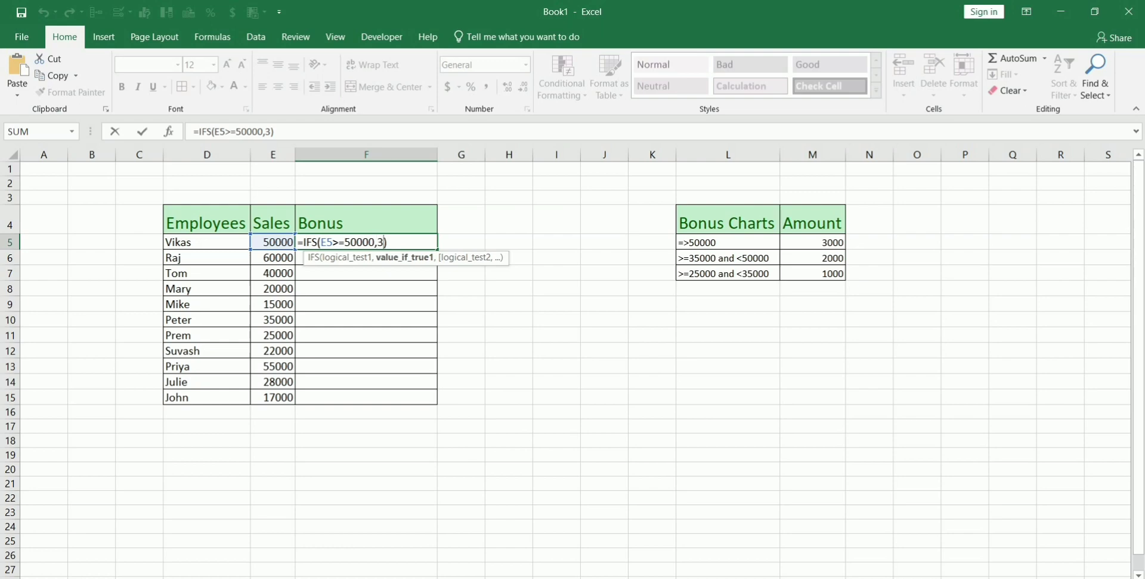
text(000)
text(, )
text(and)
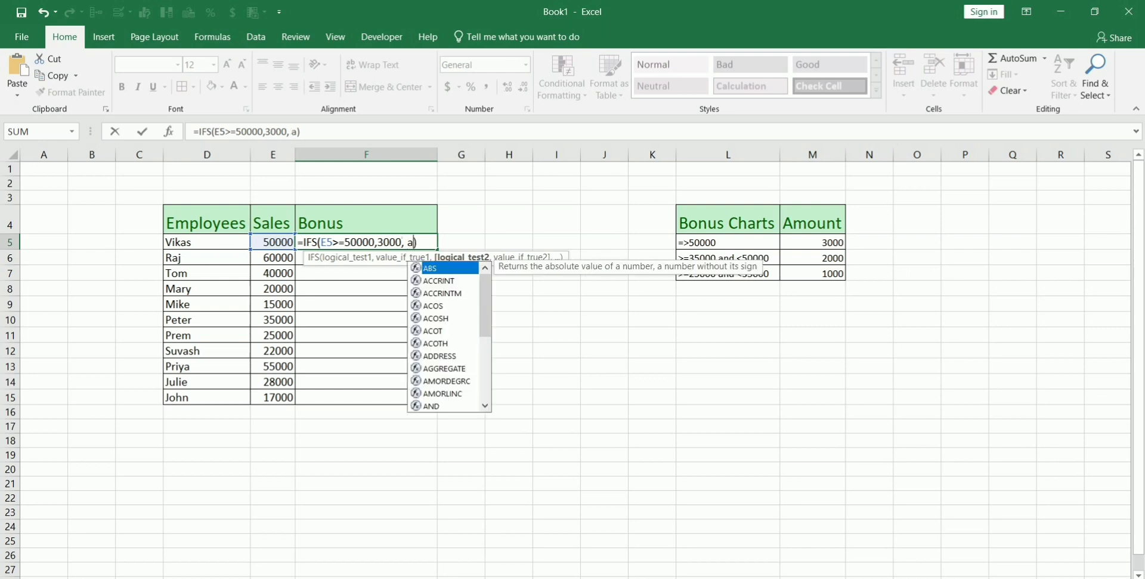
key(Tab)
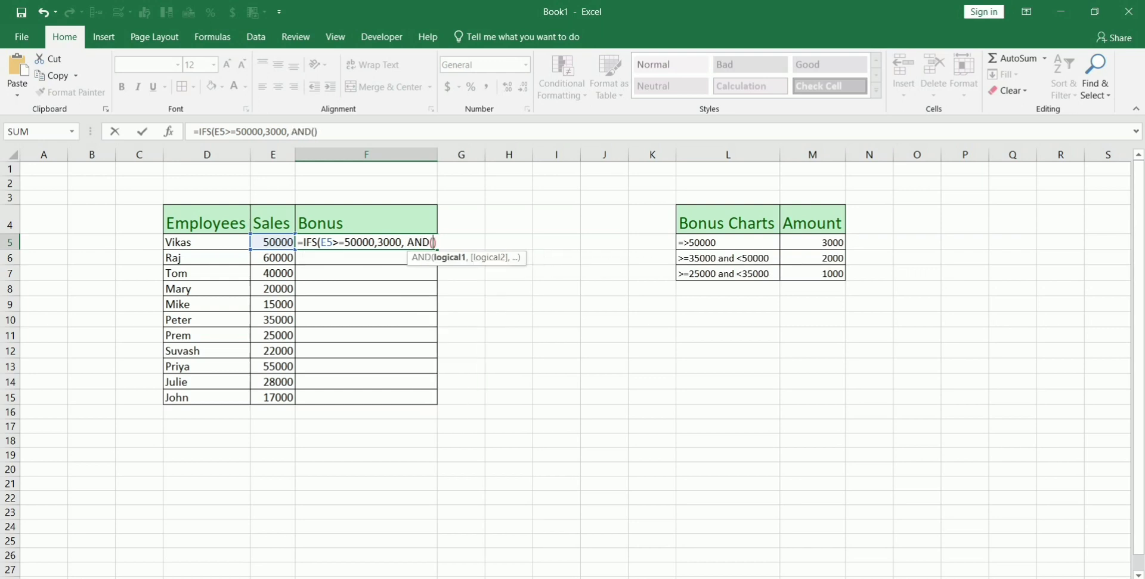
key(Left)
key(Left)
key(Left)
key(Left)
key(Left)
key(Left)
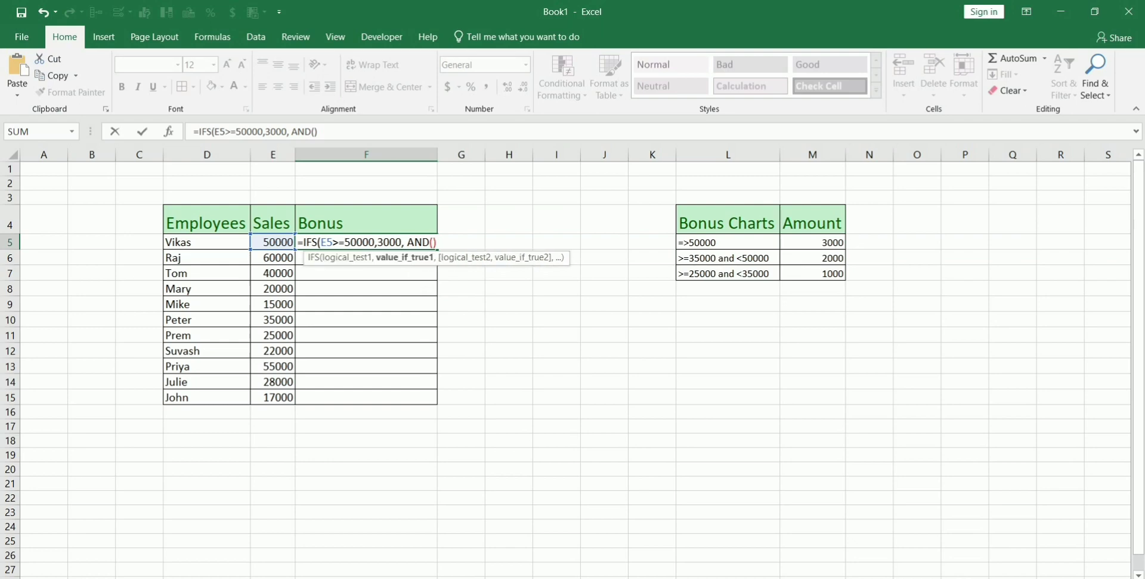
key(Return)
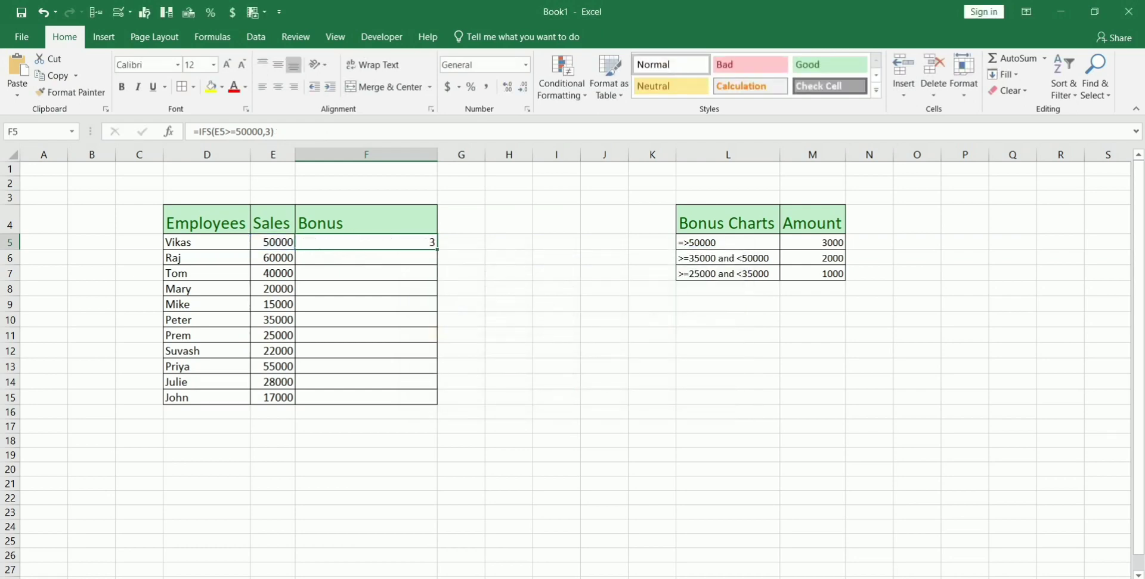
Replace the content of F5 with the start of an IFS formula that returns 3000 when E5>=50000
text(=)
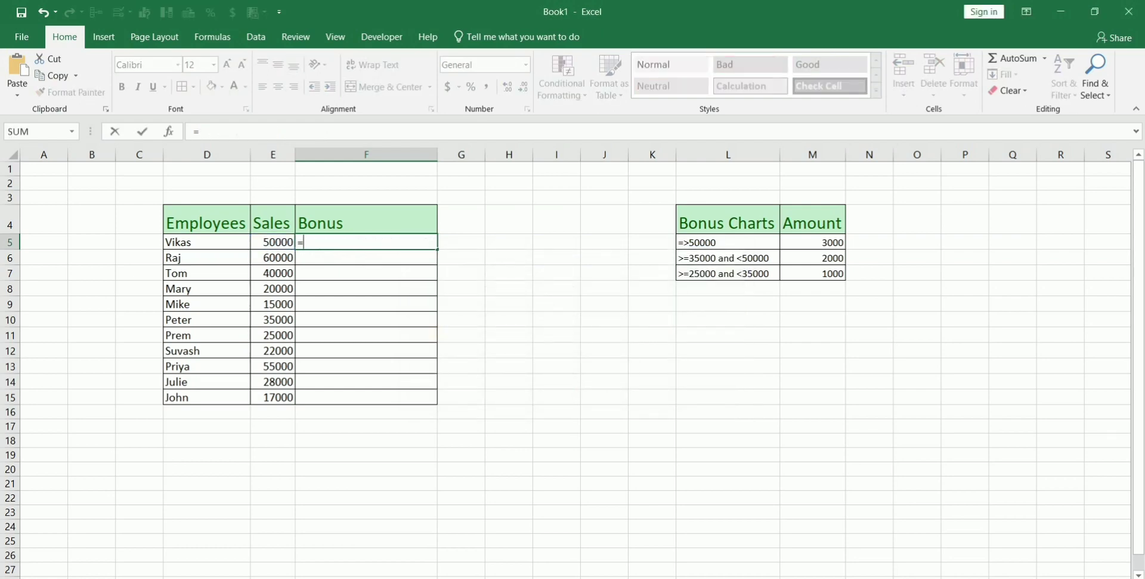
text(if)
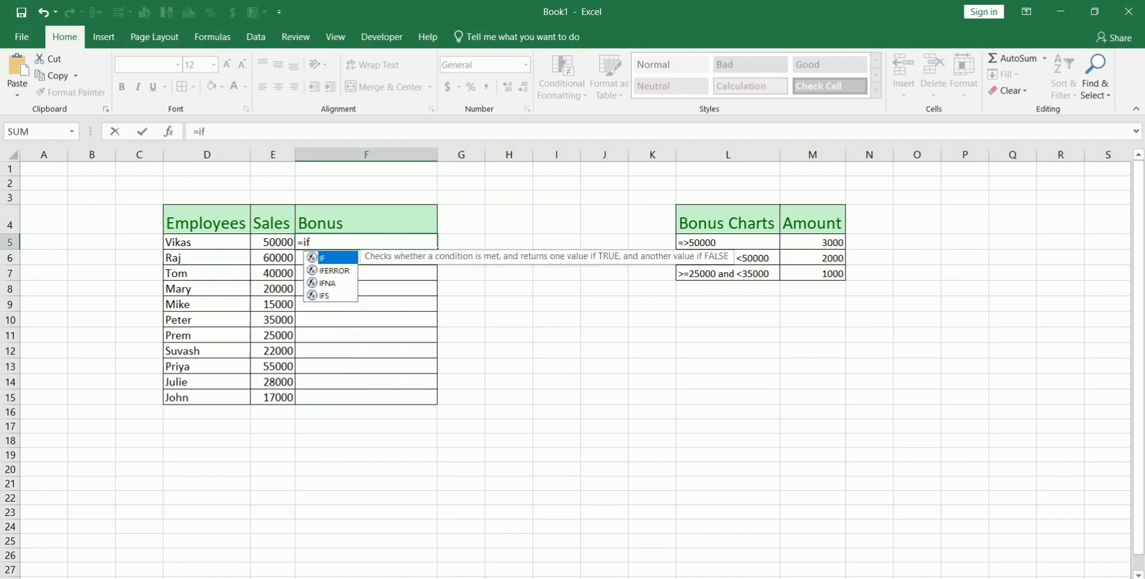
key(Down)
key(Down)
key(Down)
key(Tab)
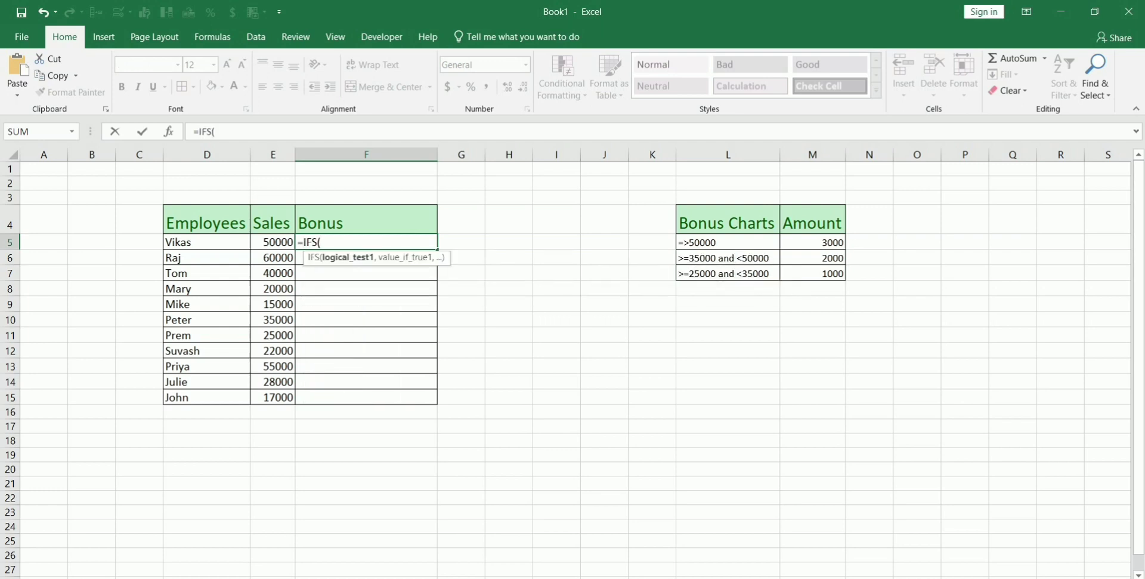
key(Left)
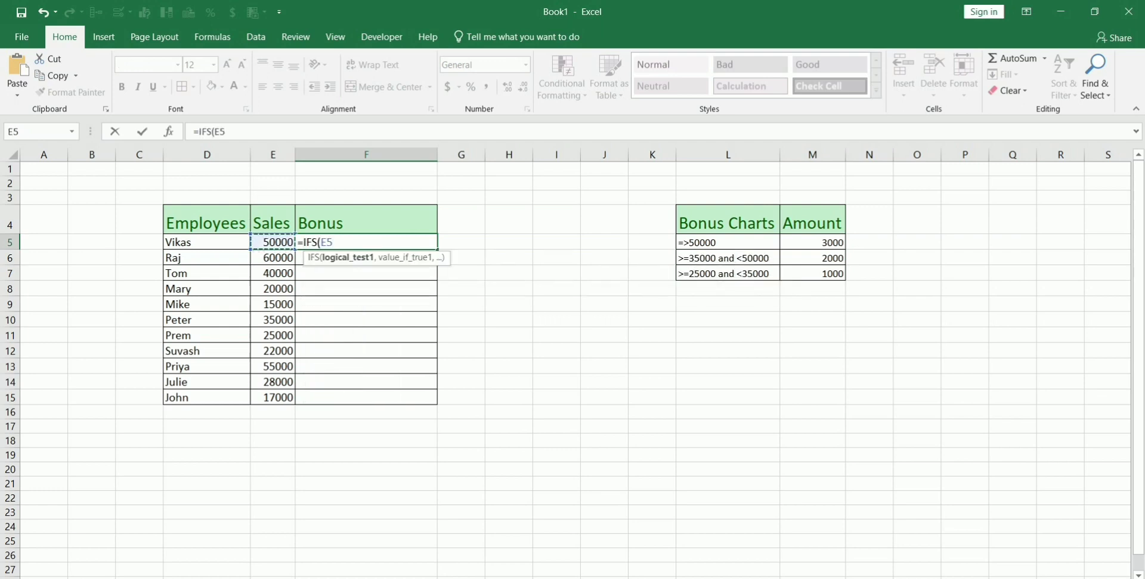
text(>=50000,)
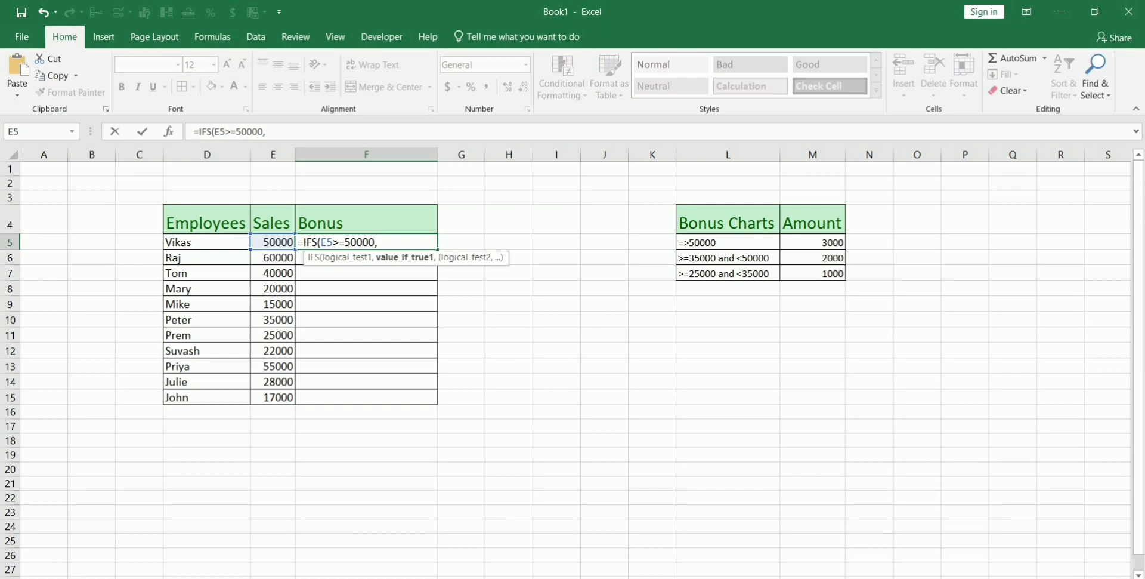
text(3000)
text(,)
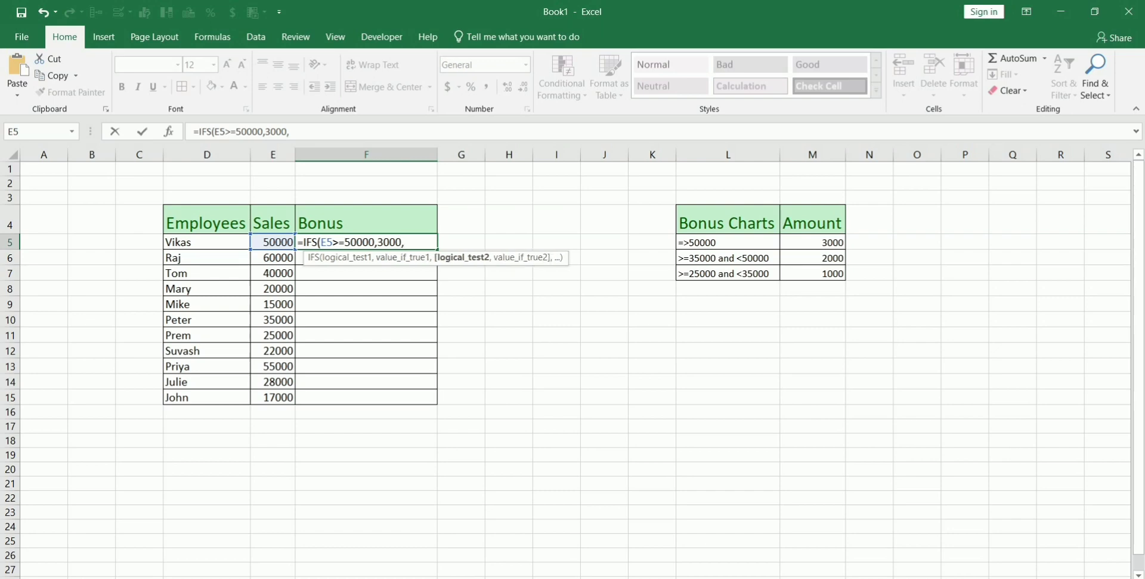
Add AND(E5>=35000, E5<50000) as the second test of the IFS formula in F5, returning 2000
text(and)
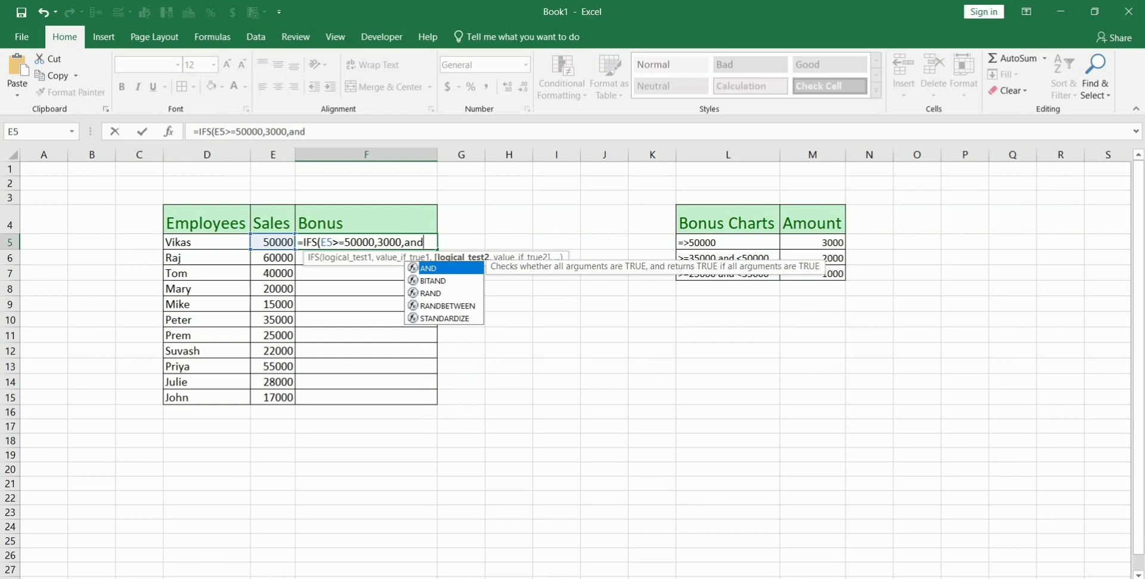
key(Tab)
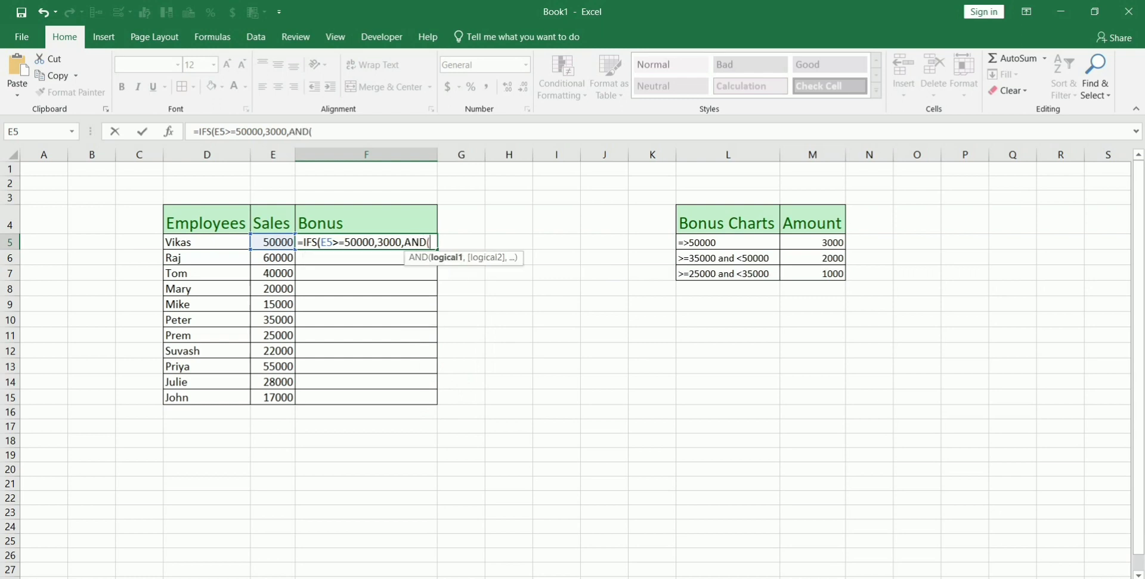
key(Left)
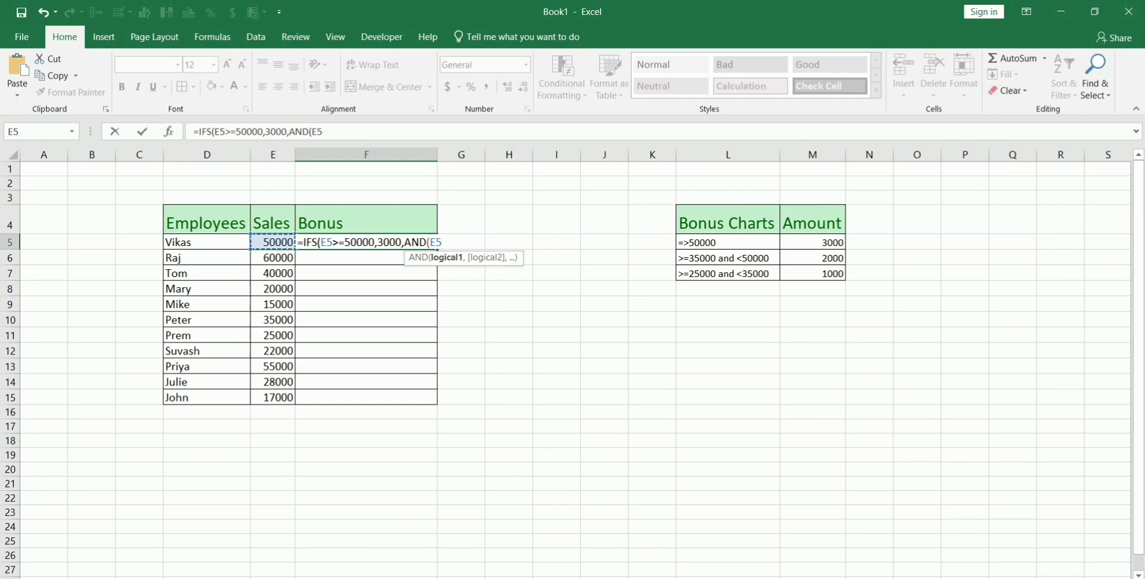
text(>=35000)
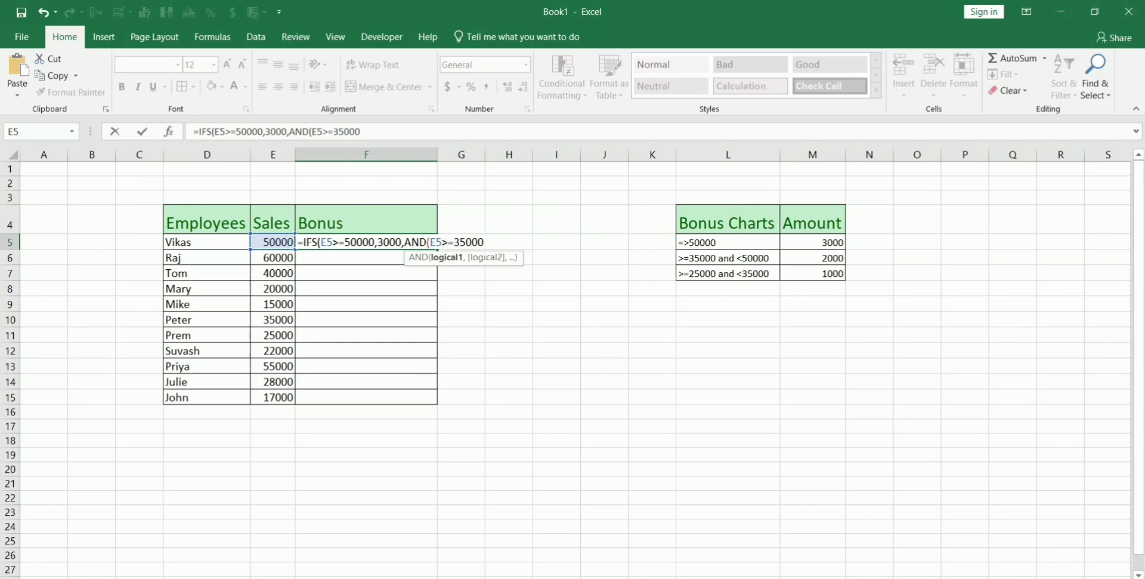
text(,)
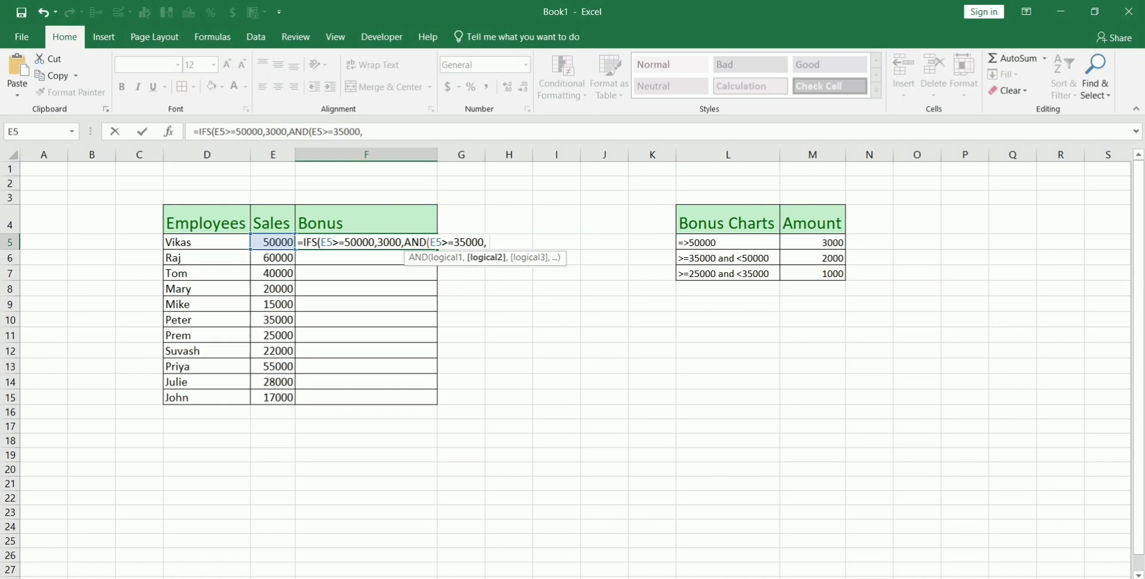
key(Left)
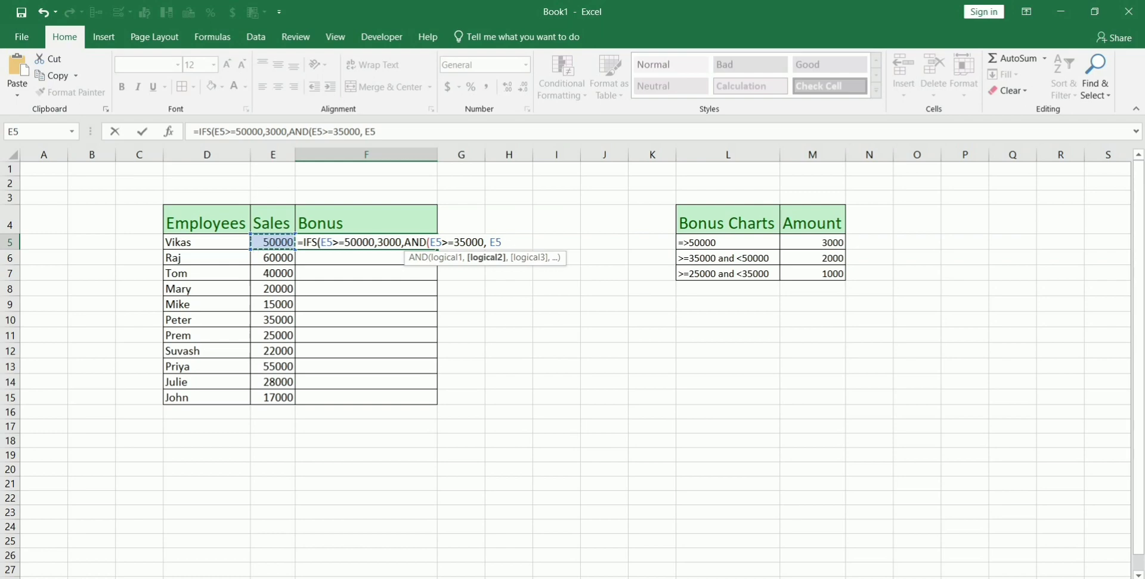
text(<50000)
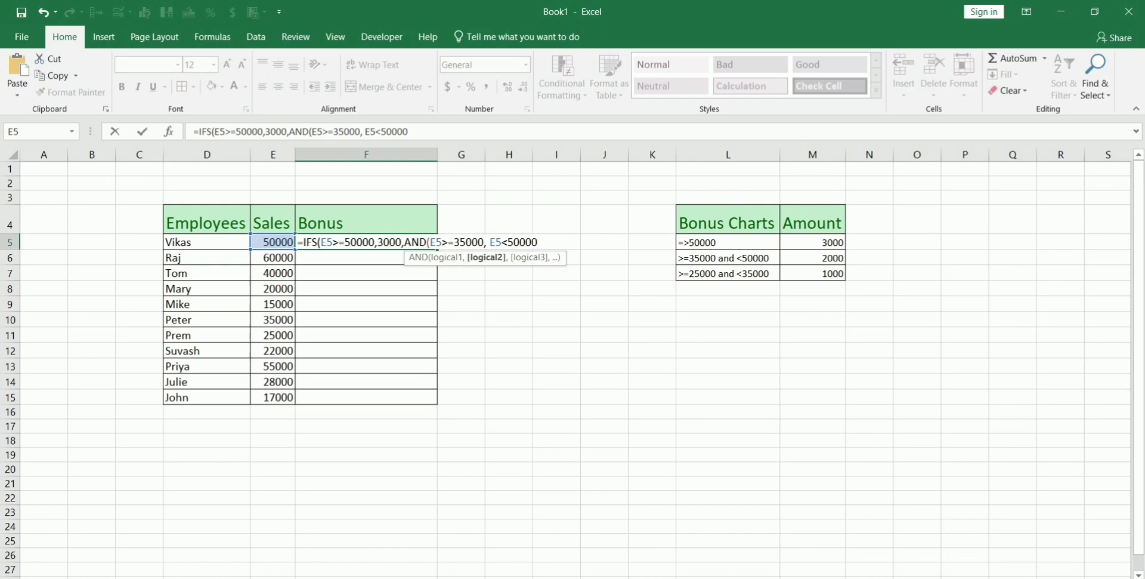
text())
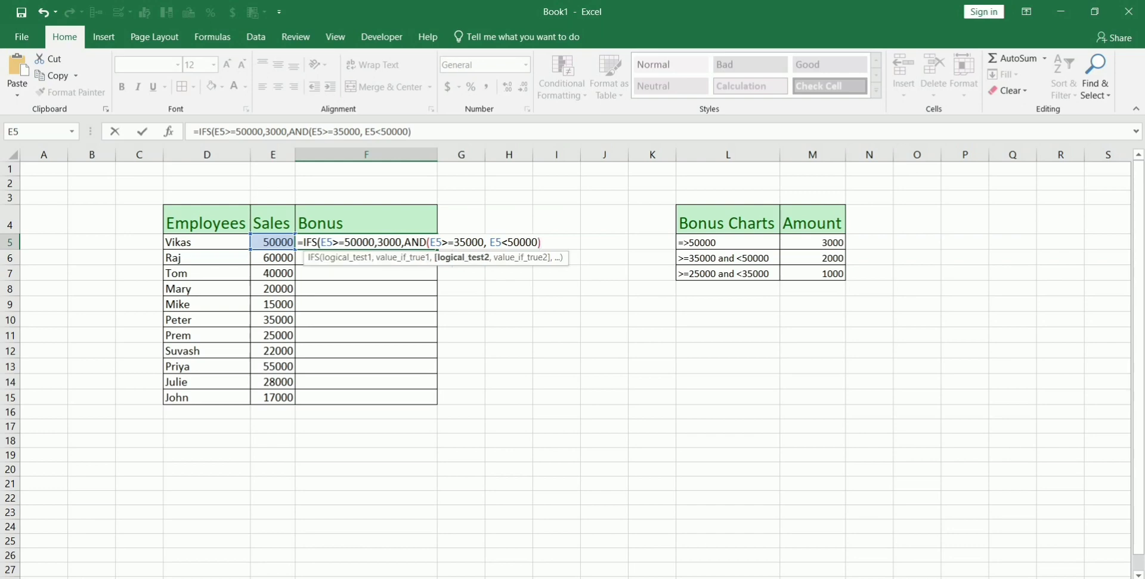
text(,)
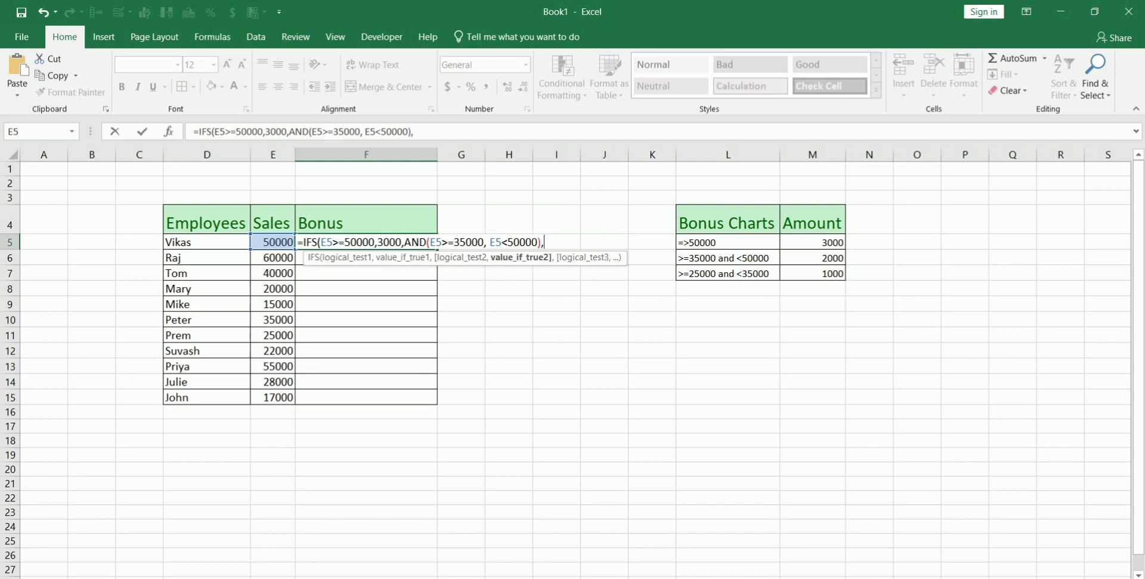
text(2000,)
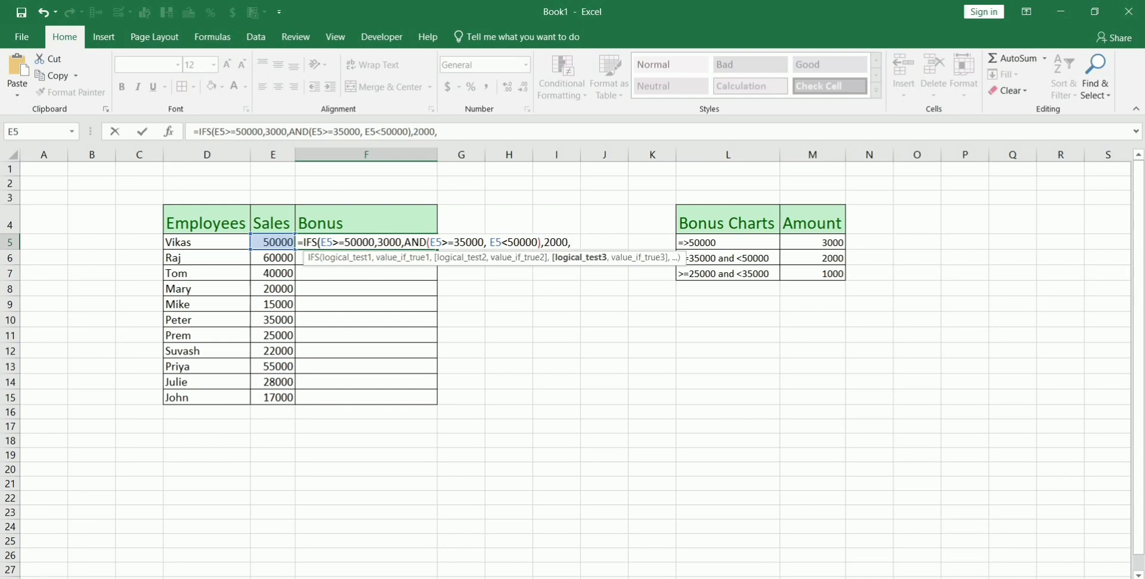
Add AND(E5>=25000,E5<35000) as the third test of the IFS formula in F5, returning 1000
text(and)
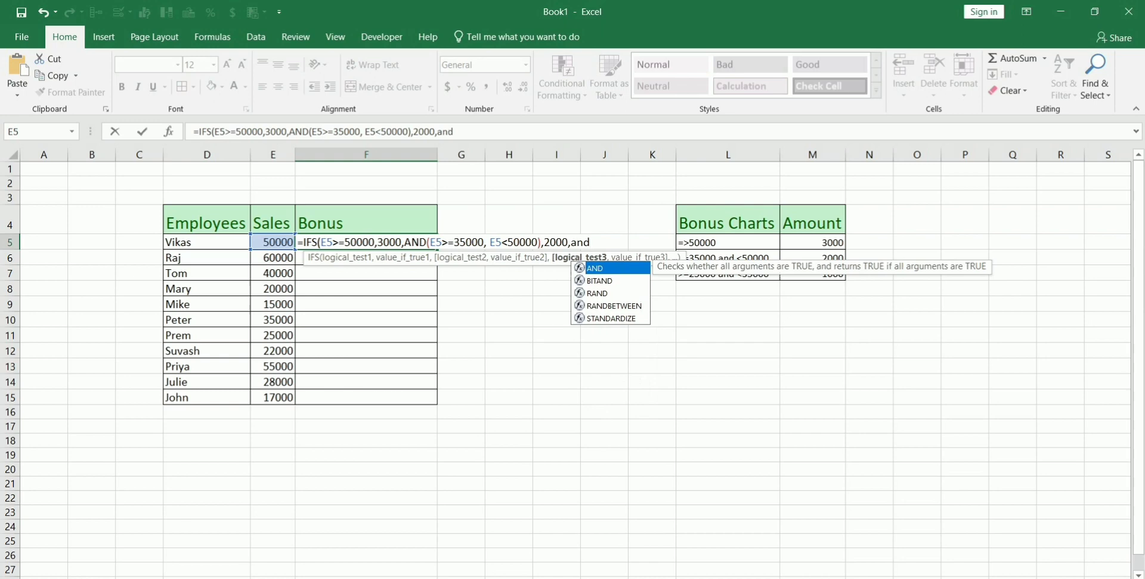
key(Tab)
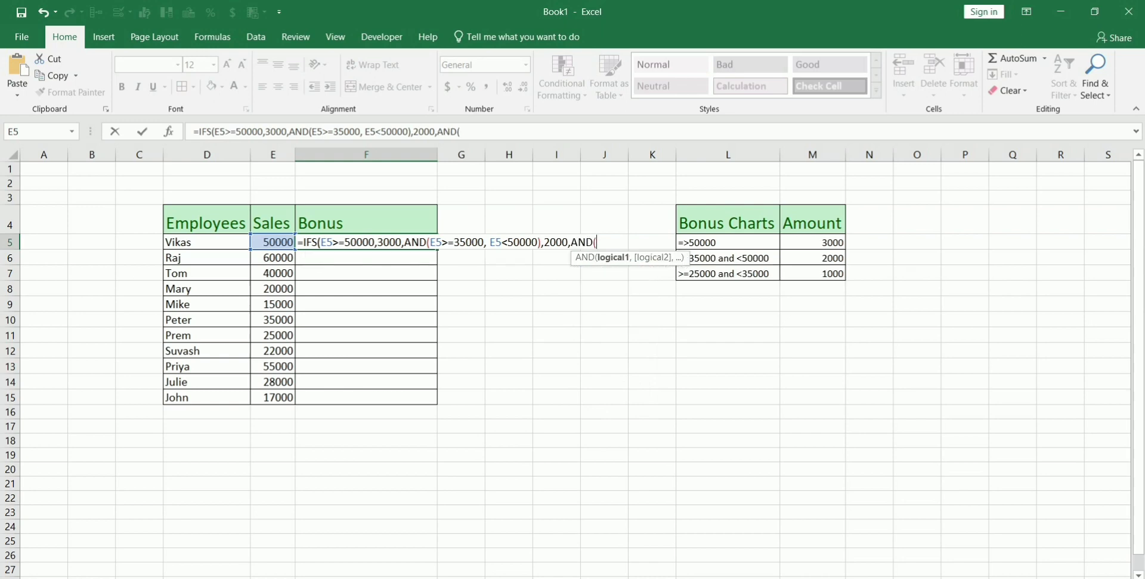
key(Left)
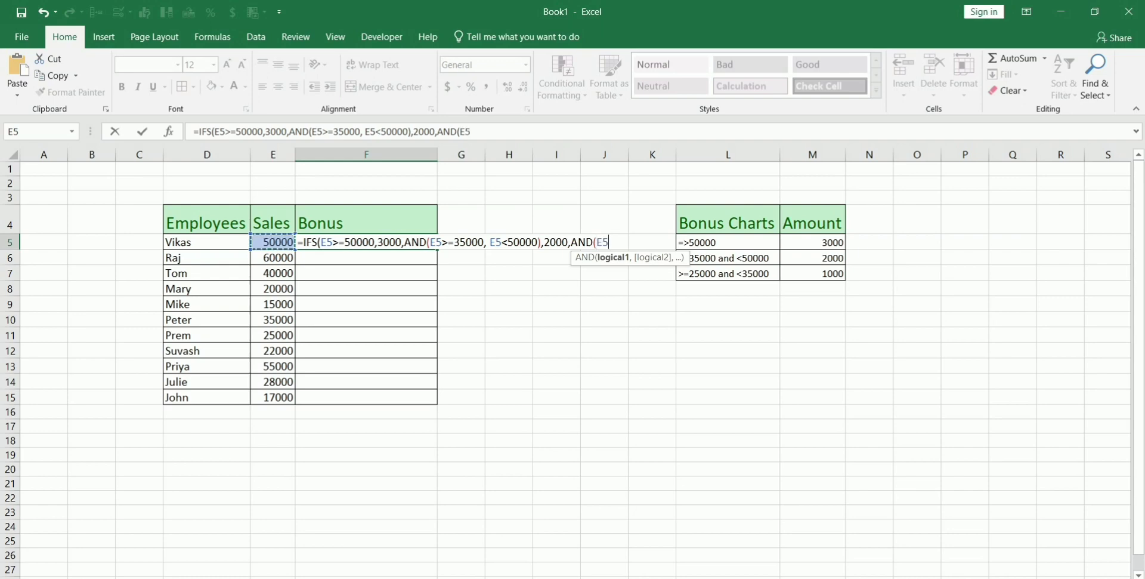
text(>=25000)
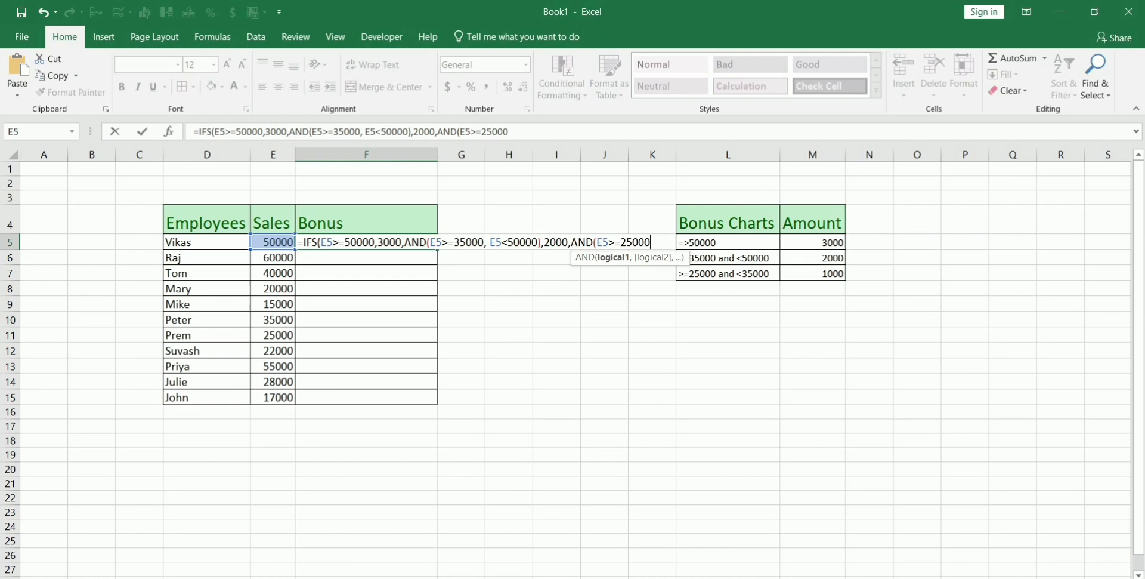
text(,)
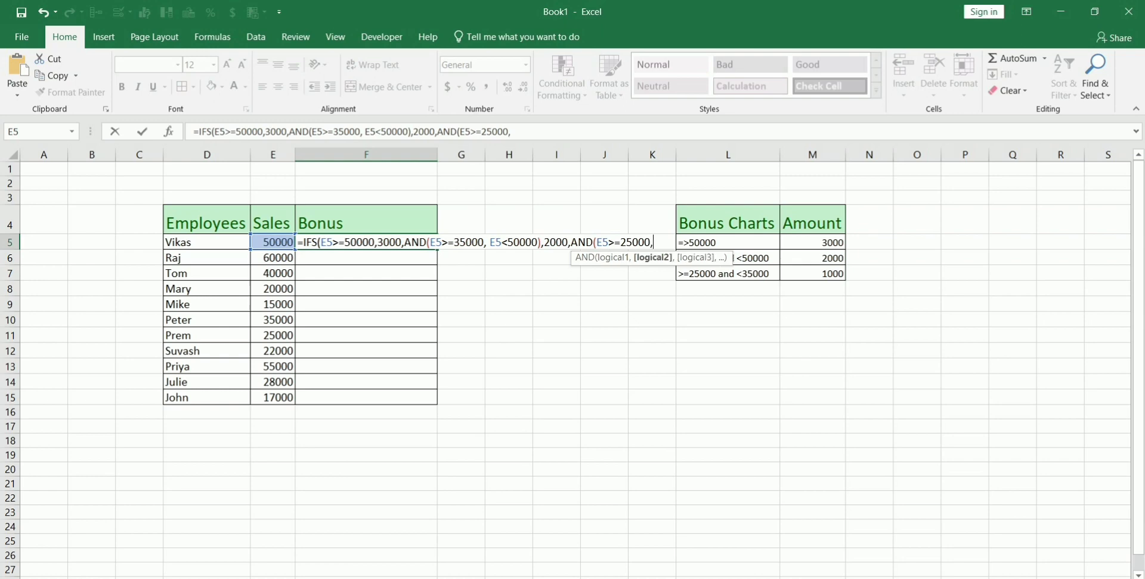
key(Left)
text(<35000)
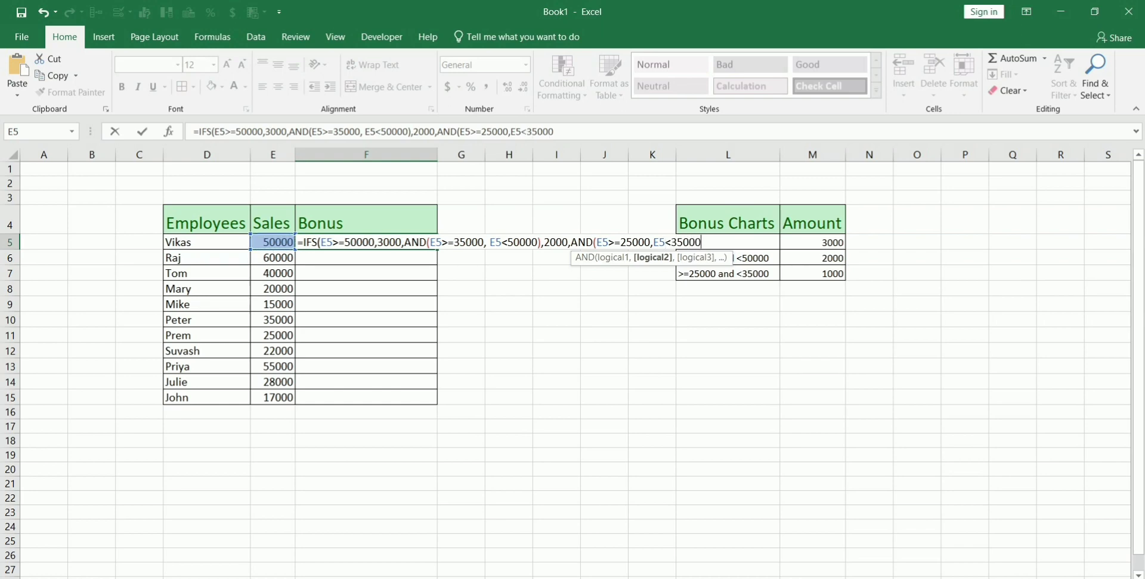
text())
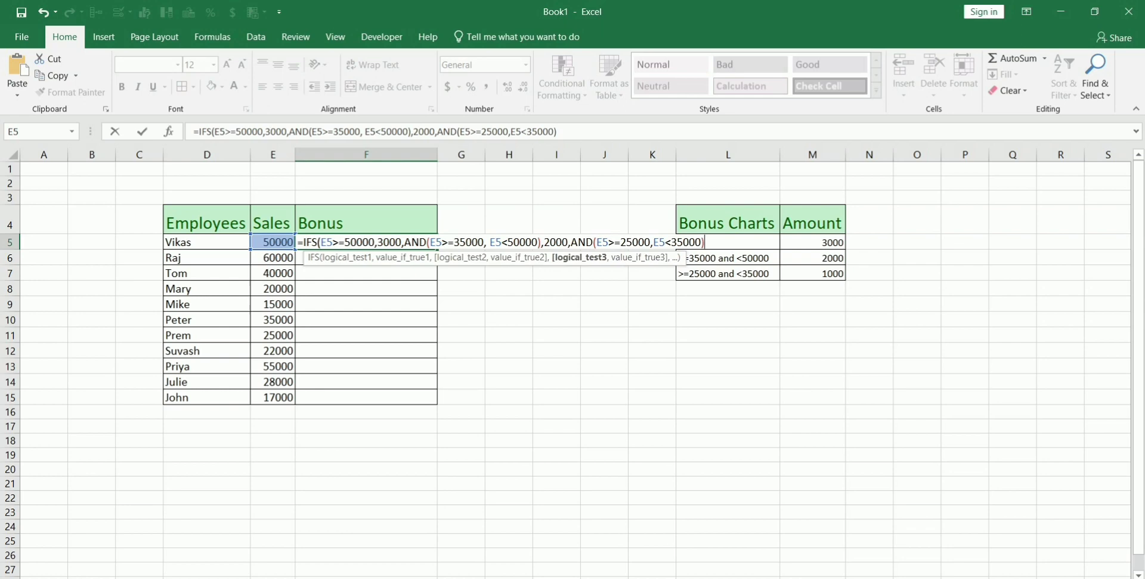
text(,)
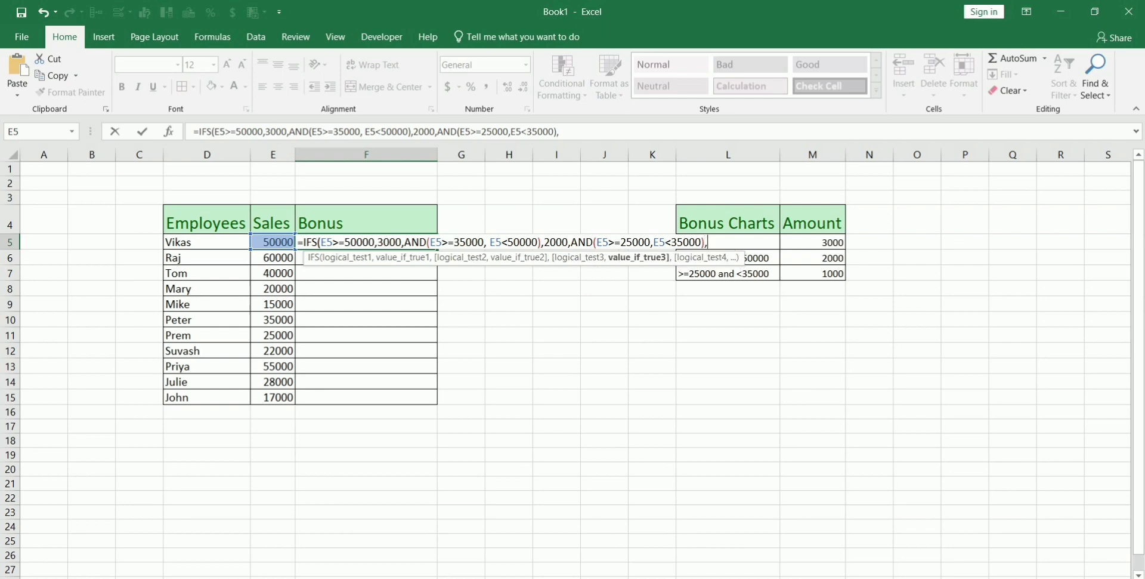
text(1000,)
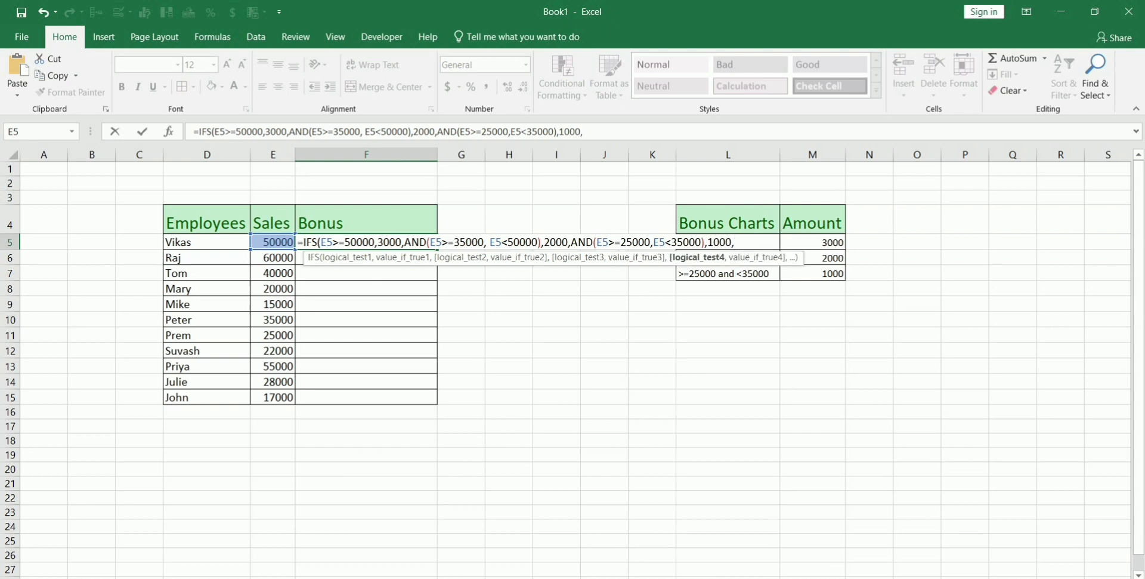
Complete the IFS formula in F5 with the test E5<=25000 returning 0, and fill it down to F15
key(Left)
text(<=25000.)
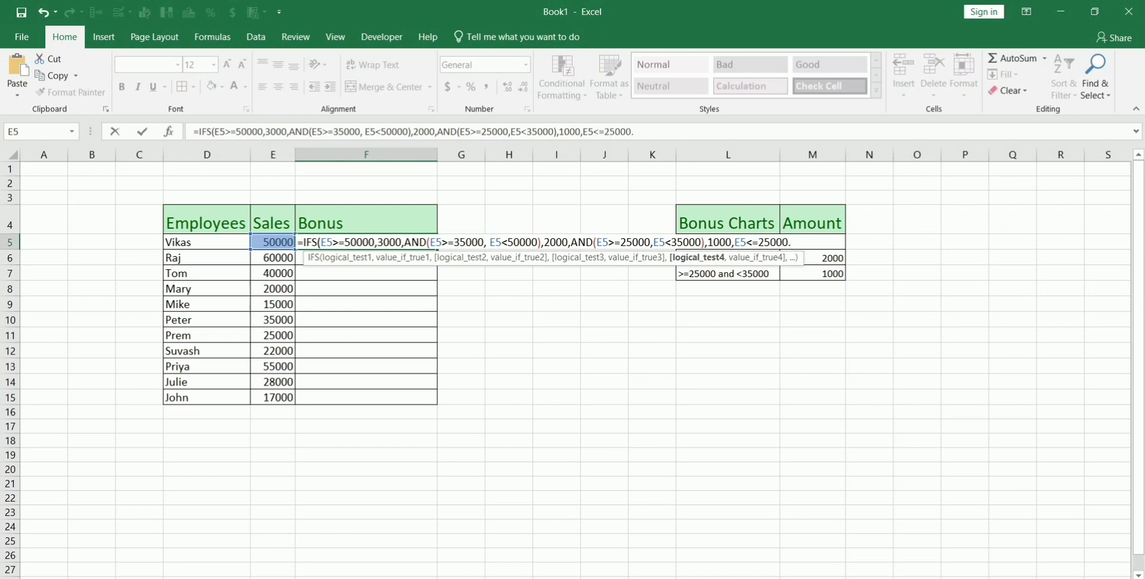
key(BackSpace)
text(,0)
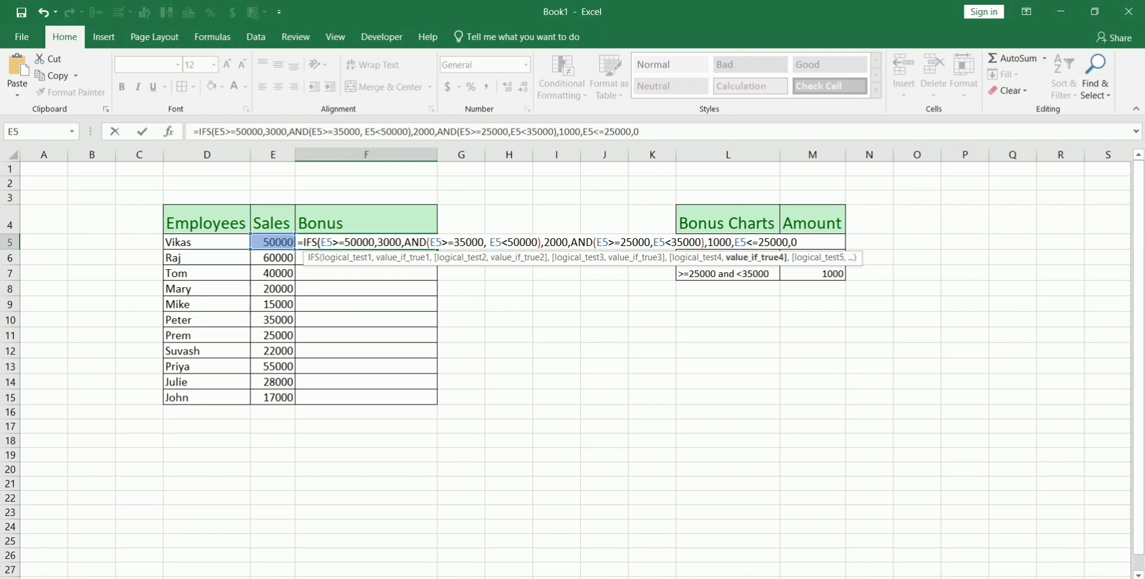
text())
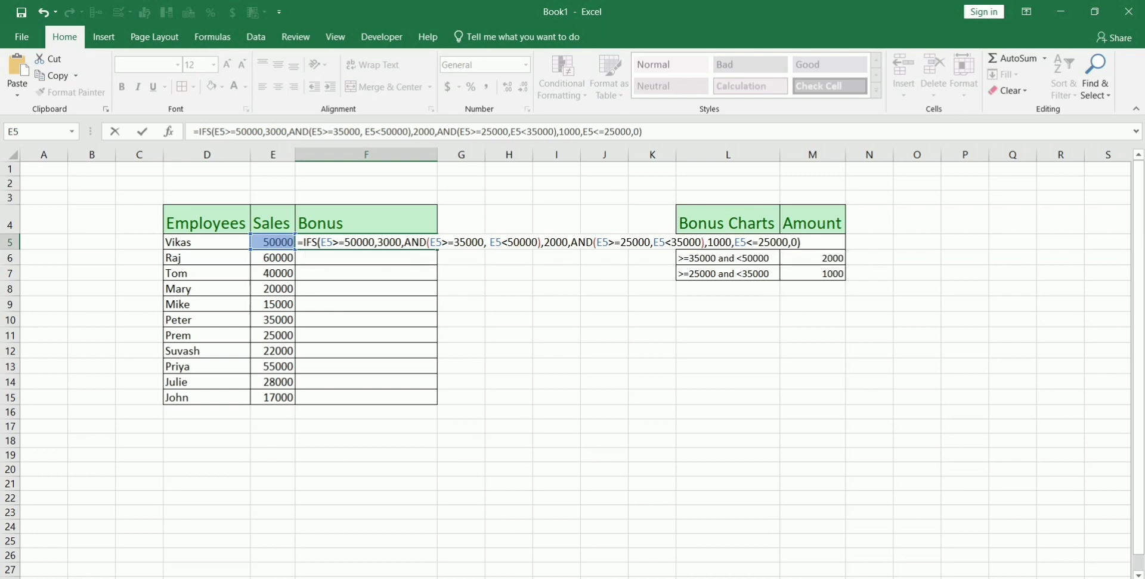
key(ctrl+Return)
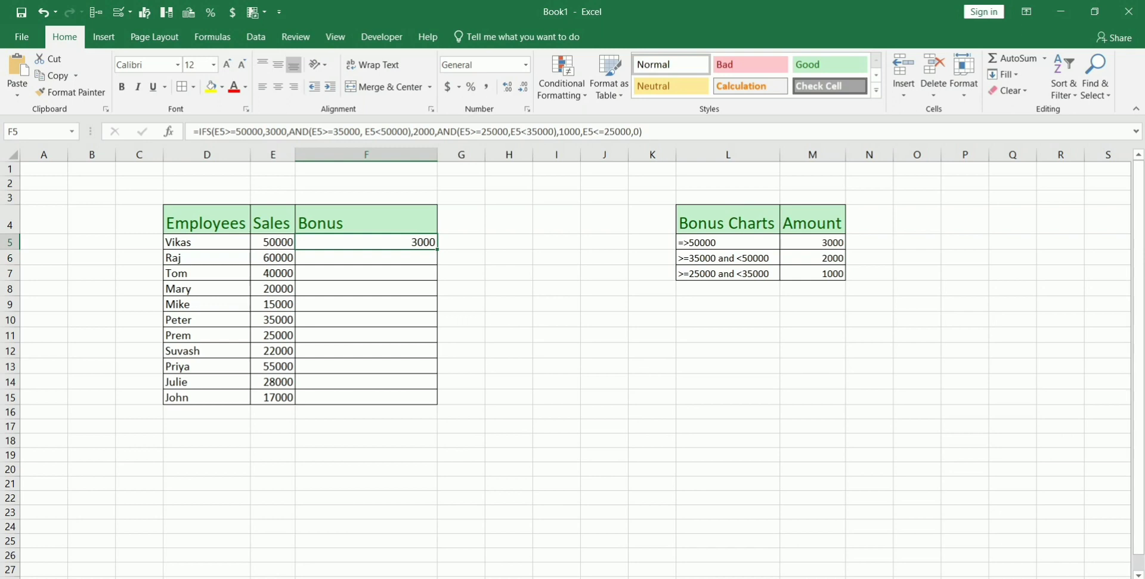
double_click(437, 249)
key(Down)
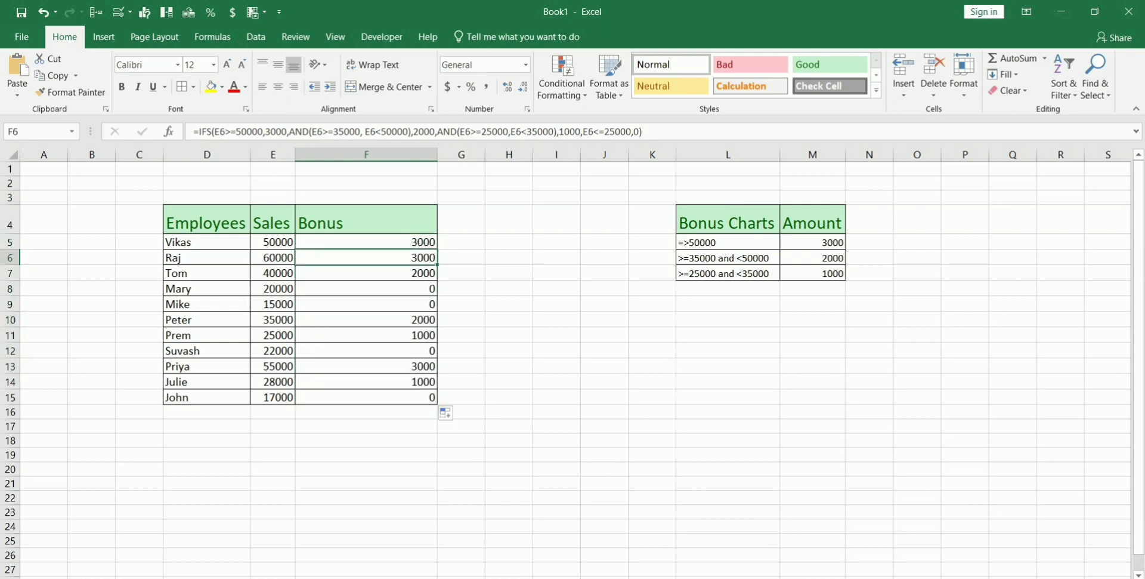
Check the calculated bonuses in F5:F15 against each employee's sales, row by row
key(Up)
key(Left)
key(Left)
key(Down)
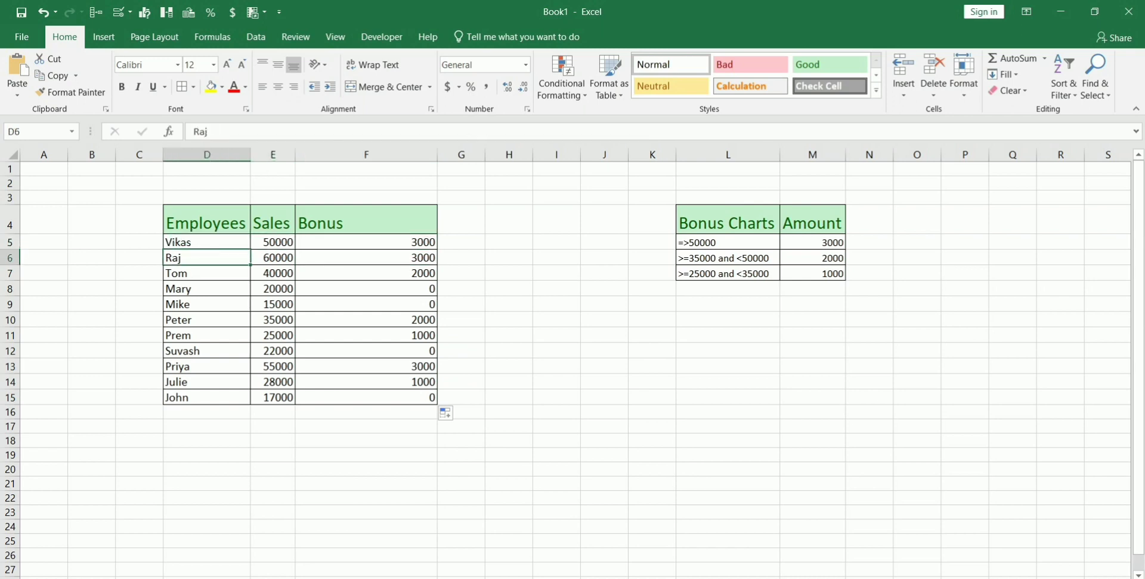
key(shift+Right)
key(shift+Right)
key(shift+Right)
key(shift+Left)
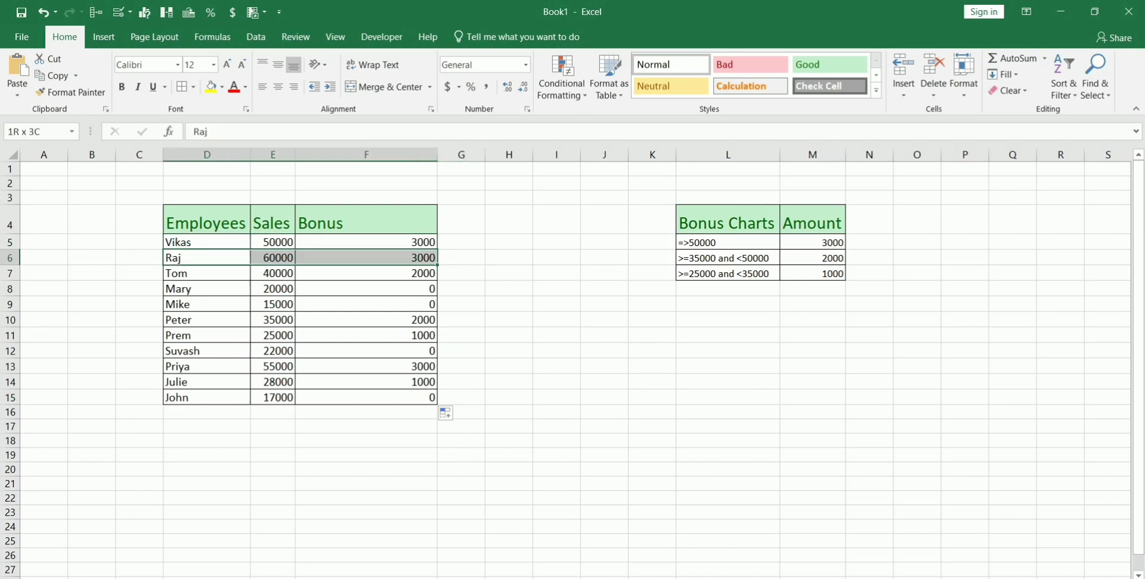
key(Up)
key(Right)
key(Right)
key(Right)
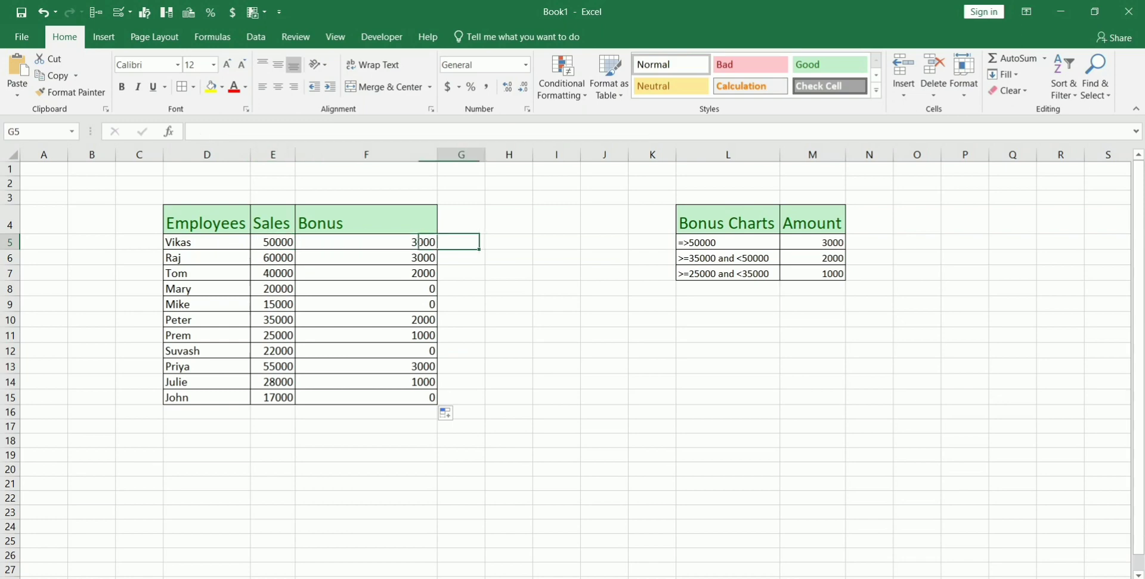
key(Down)
key(Left)
key(Down)
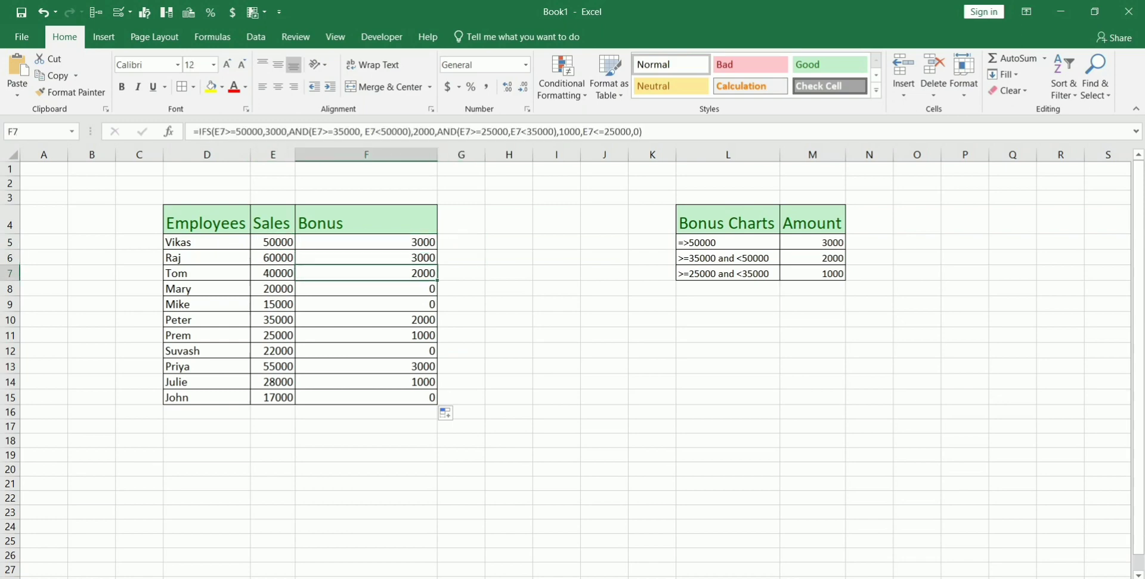
key(Left)
key(Down)
key(Left)
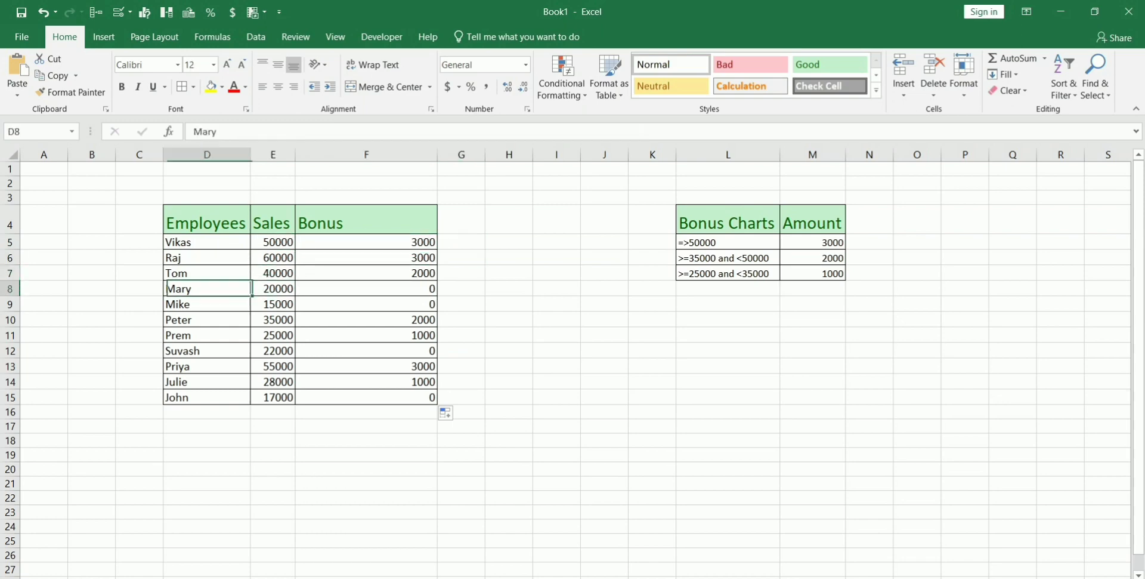
key(shift+Down)
key(shift+Right)
key(shift+Right)
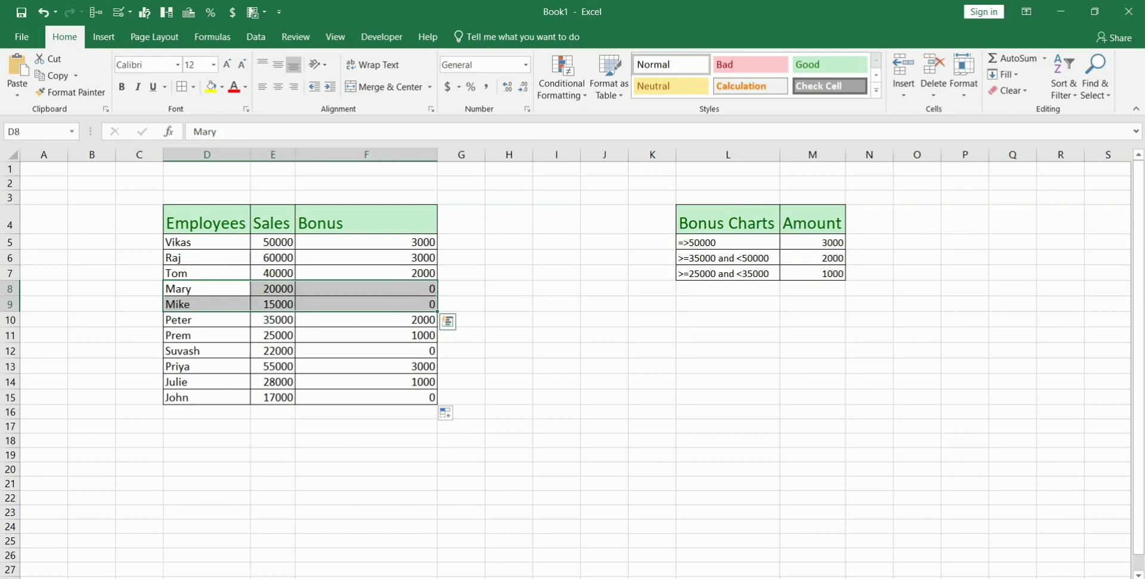
key(Down)
key(Down)
key(Down)
key(Down)
key(Down)
key(Down)
key(Down)
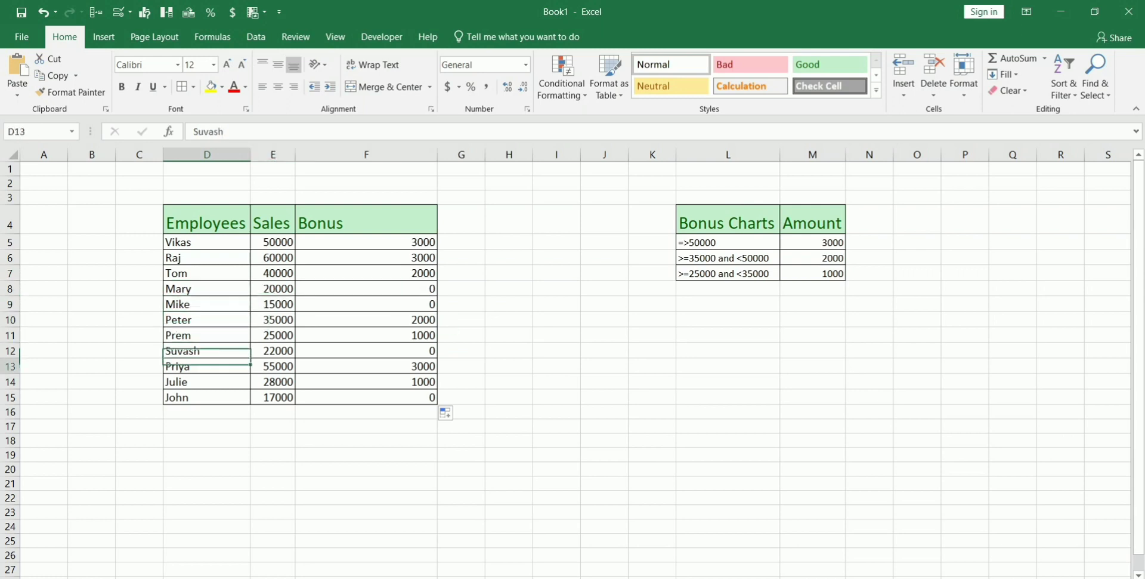
key(Down)
key(Right)
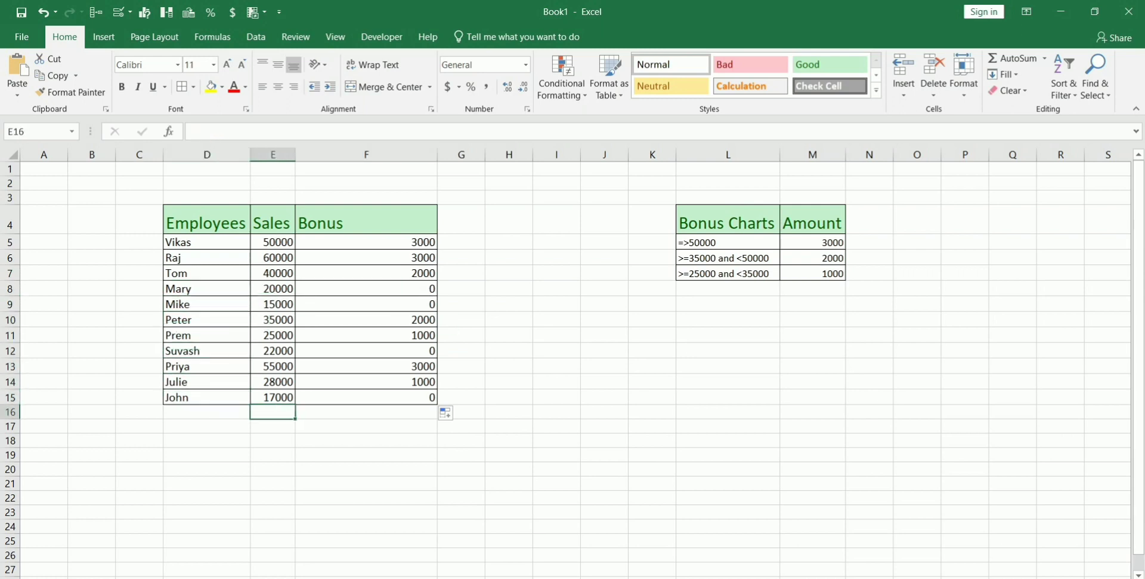
Clear the existing formula from the Result cell O10, and review the sales data and the SumIfs criteria table
key(Up)
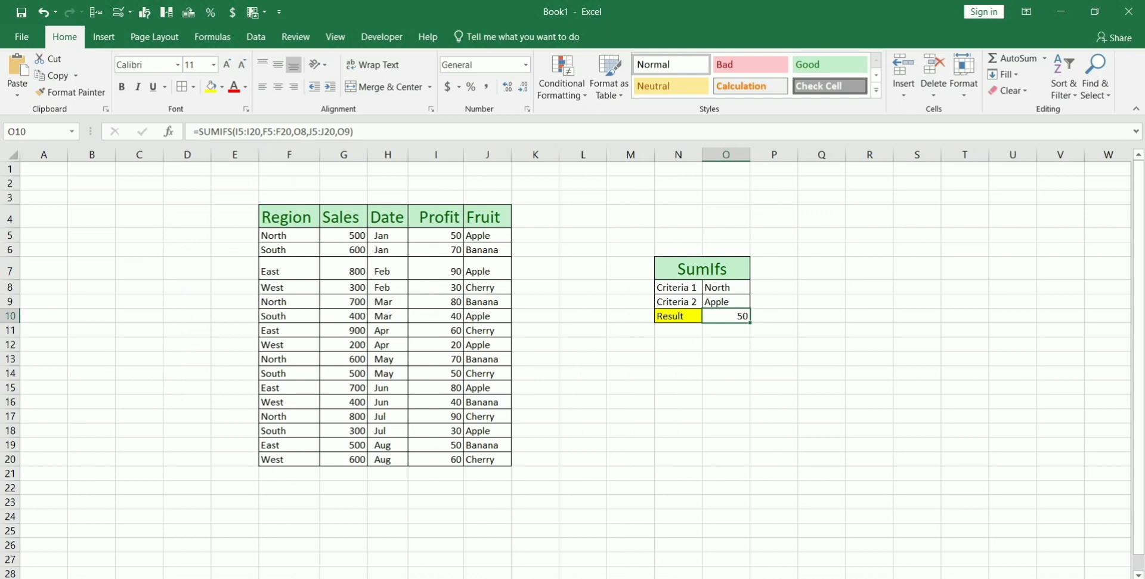
key(Delete)
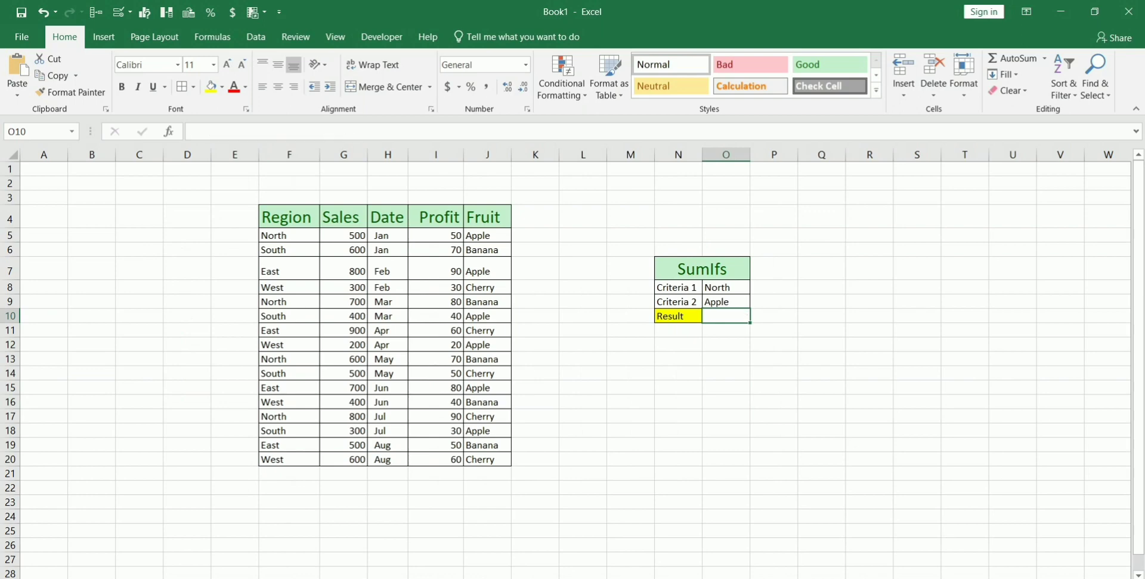
drag(289, 235, 487, 302)
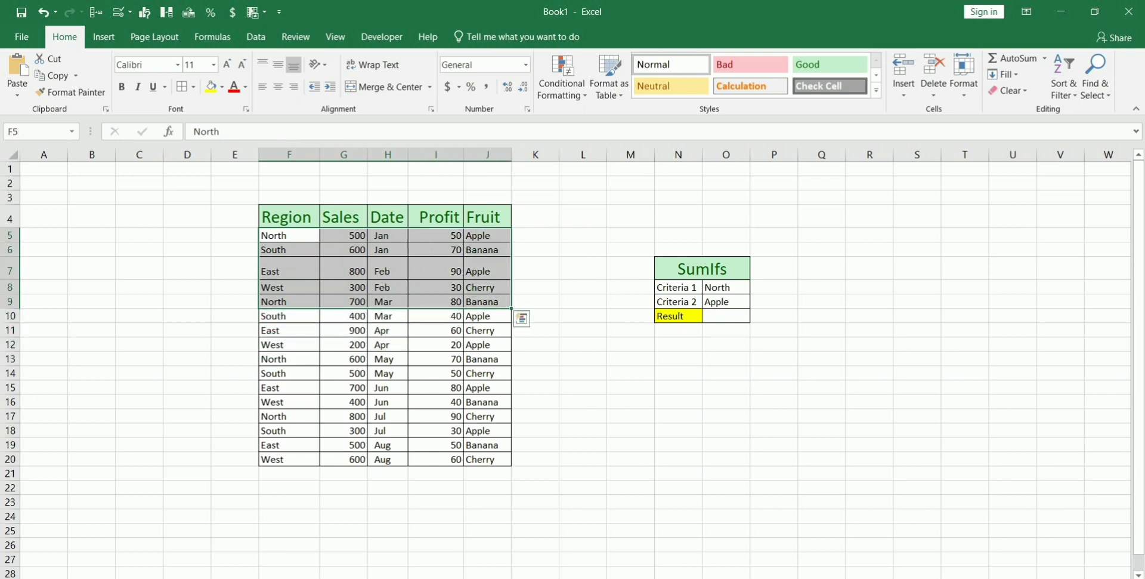
click(343, 250)
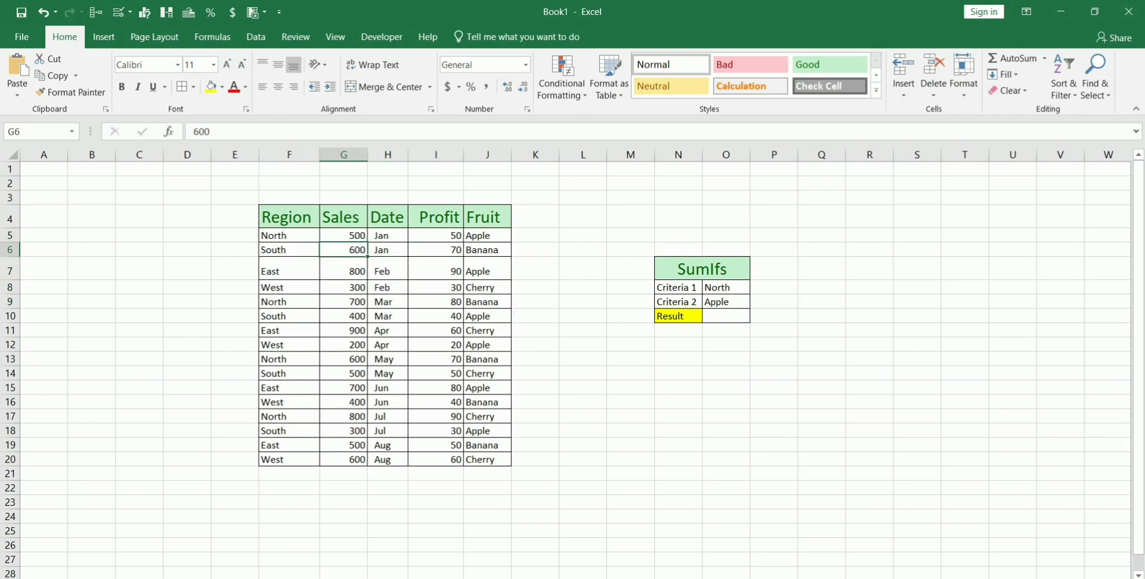
drag(686, 269, 726, 317)
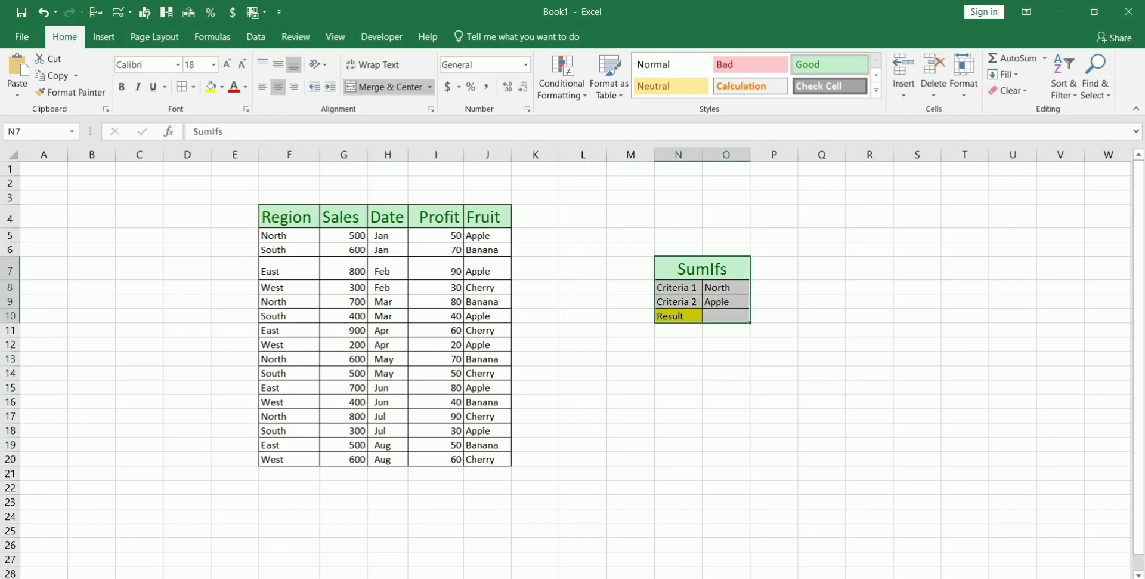
Start a SUMIFS formula in O10 with the Profit range I5:I20 as the sum range
click(726, 317)
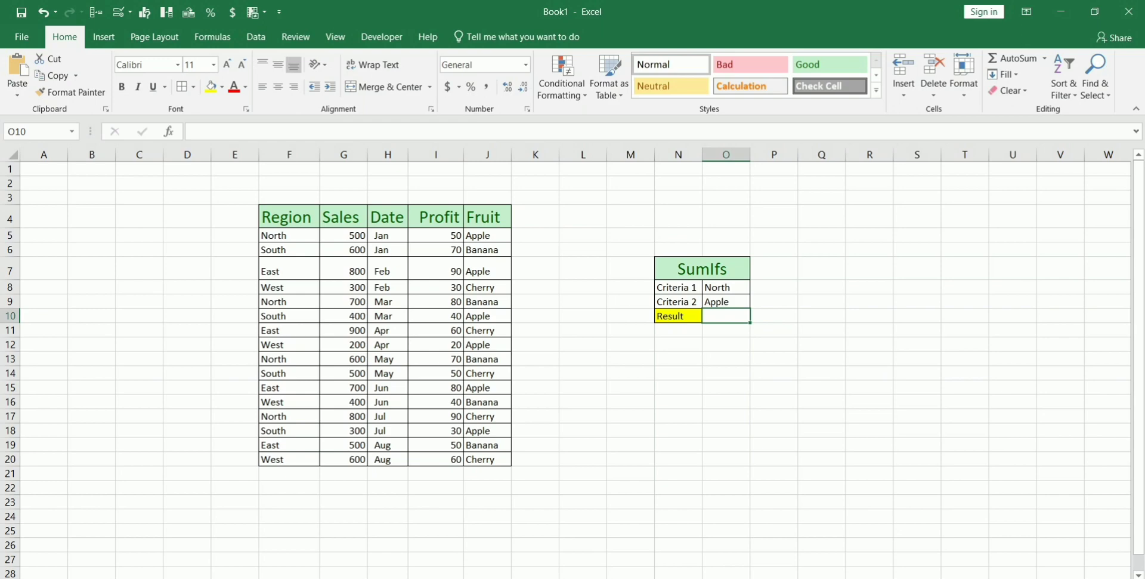
text(=)
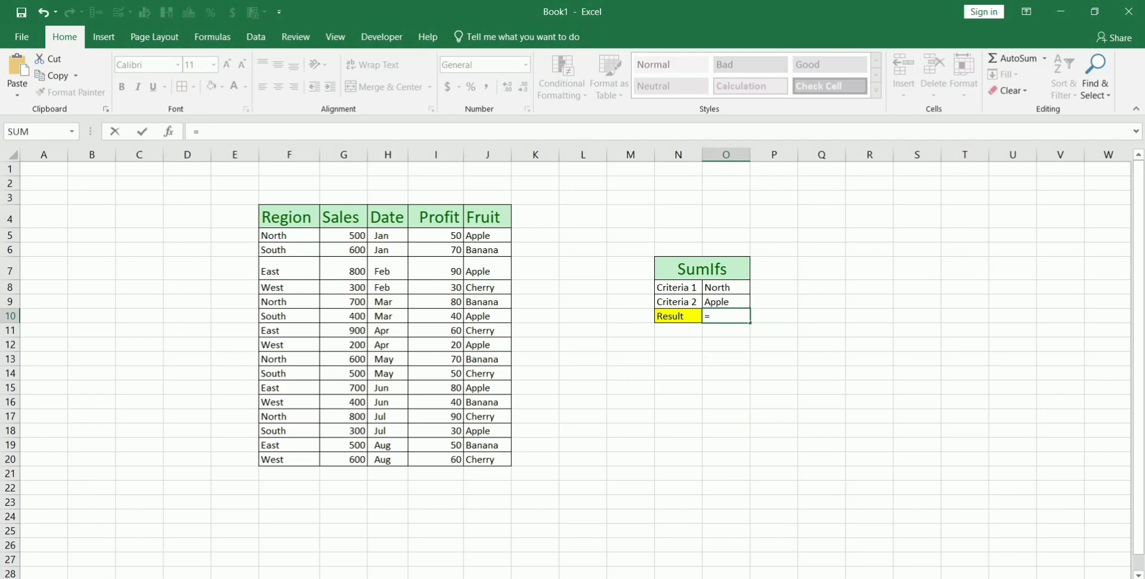
text(sumif)
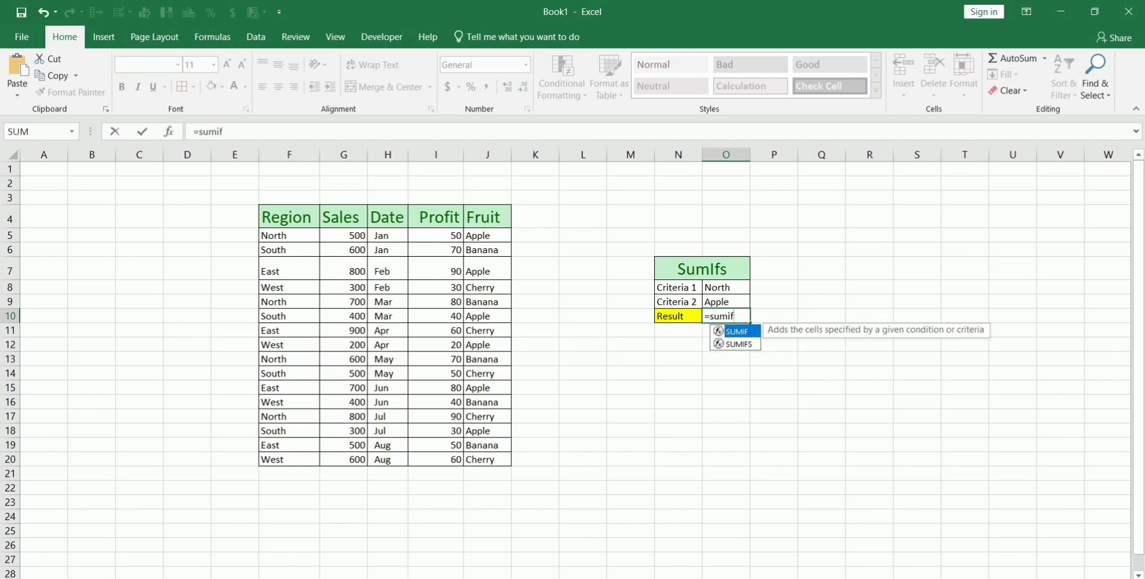
key(Down)
key(Tab)
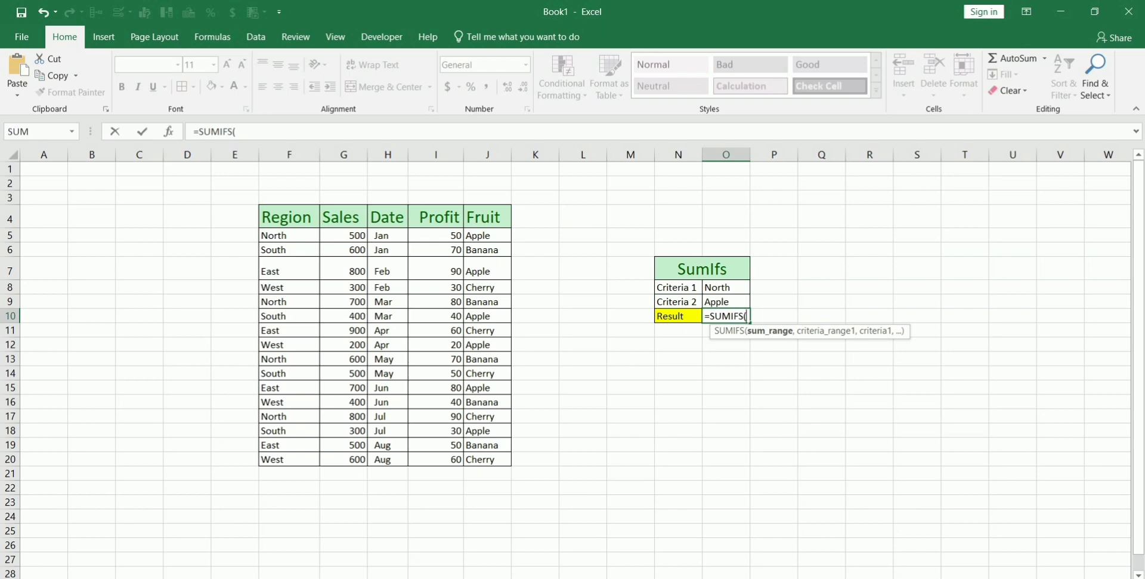
drag(435, 235, 436, 459)
text(,)
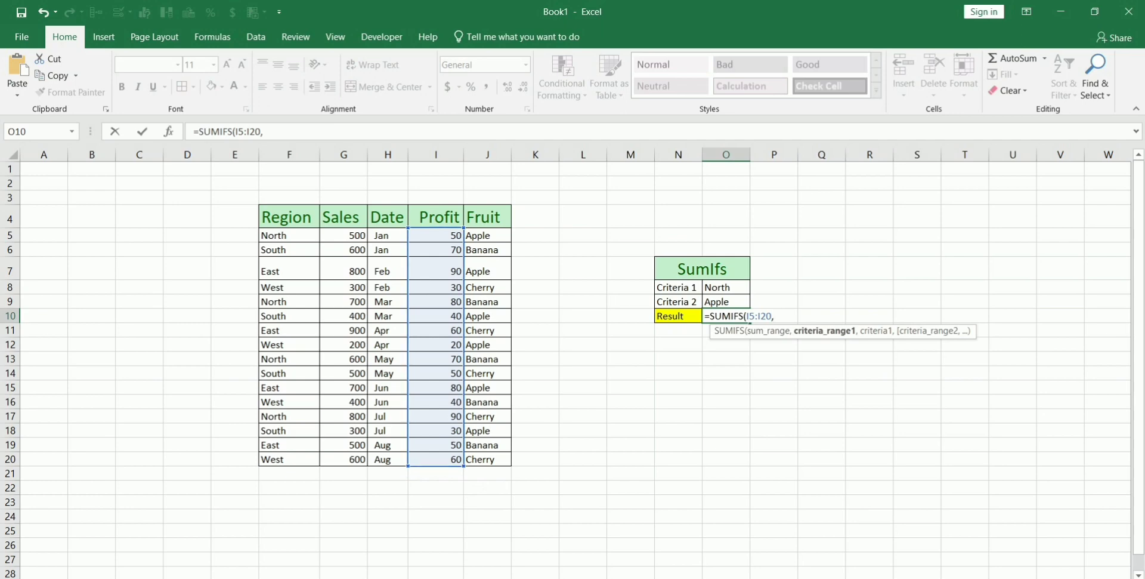
Add the Region range F5:F20 as the first criteria range of the SUMIFS formula, with O8 as its criterion
drag(289, 235, 290, 459)
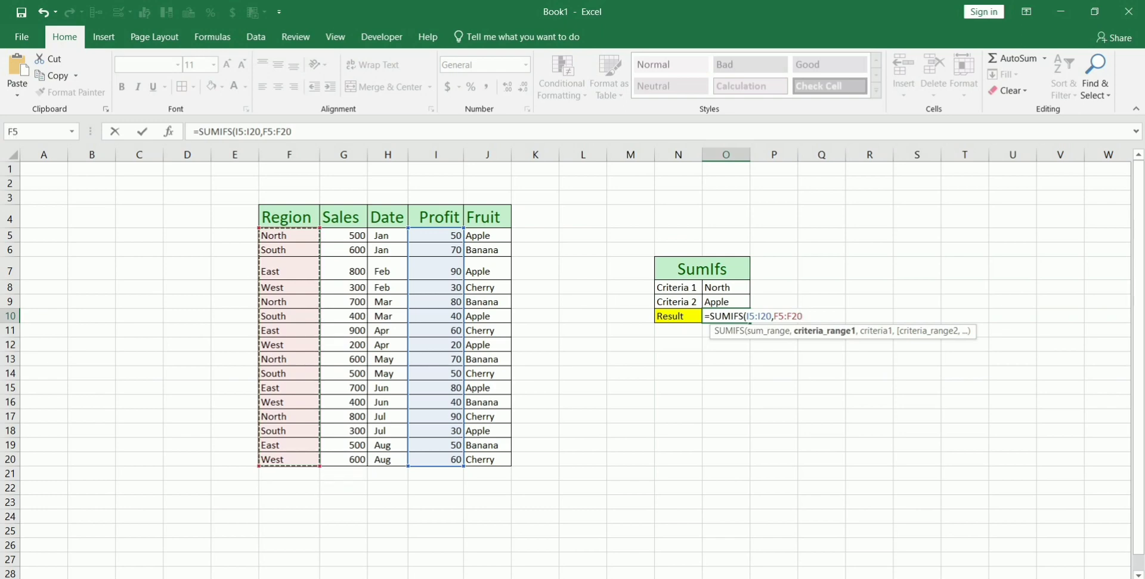
text(,)
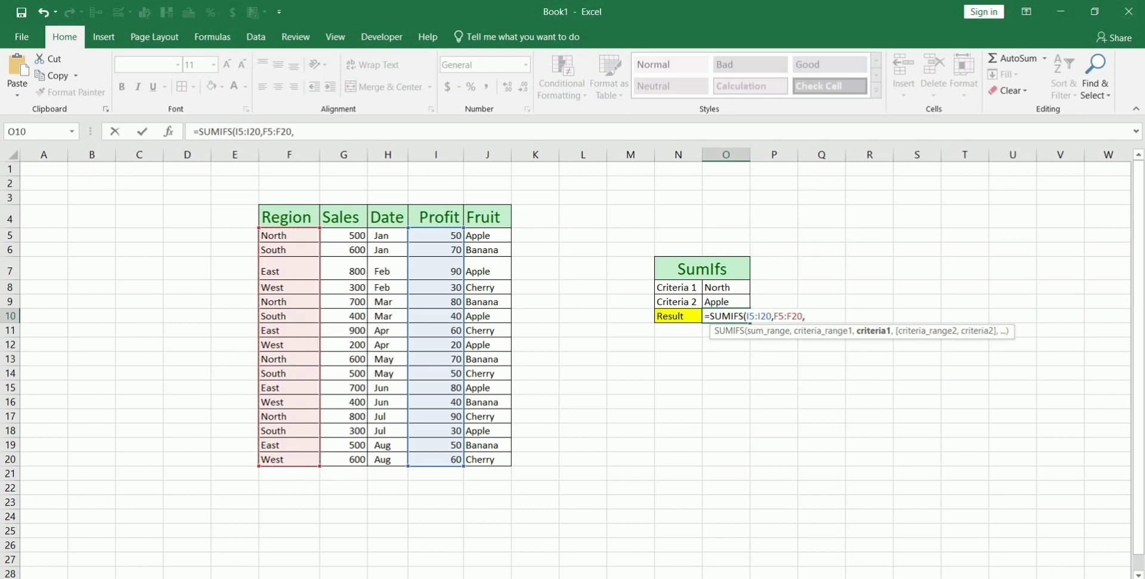
click(727, 287)
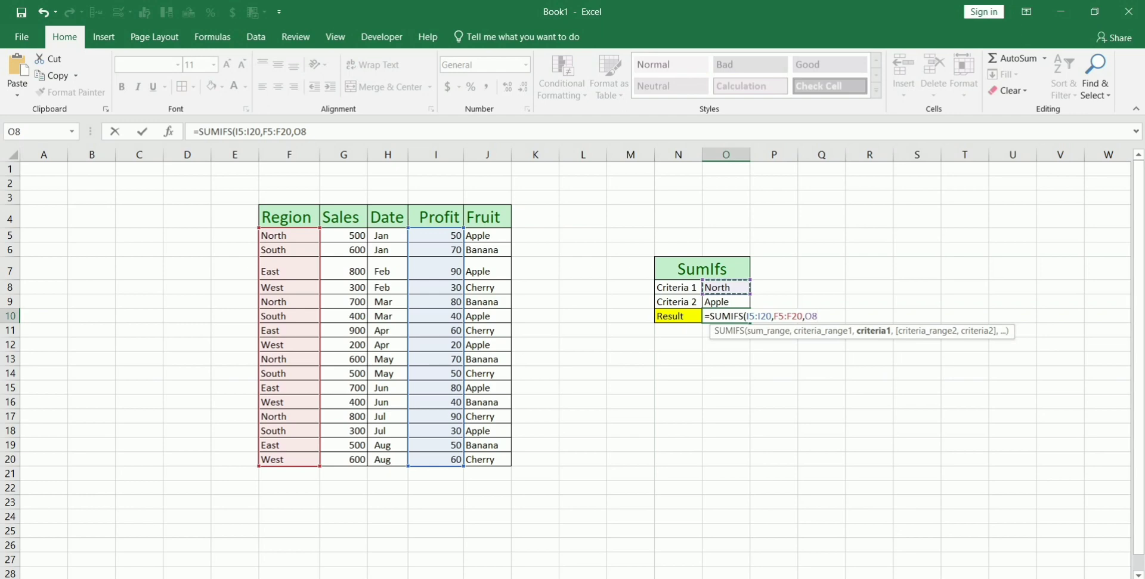
Complete the SUMIFS formula in O10 with the Fruit range J5:J20 as the second criteria range and O9 as its criterion
text(,)
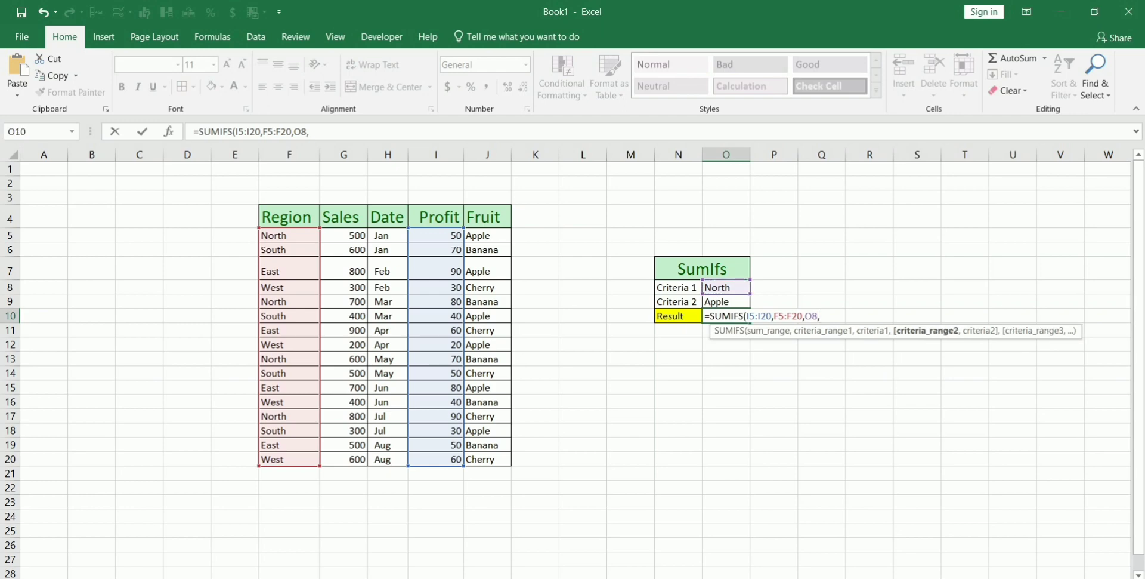
drag(488, 235, 501, 459)
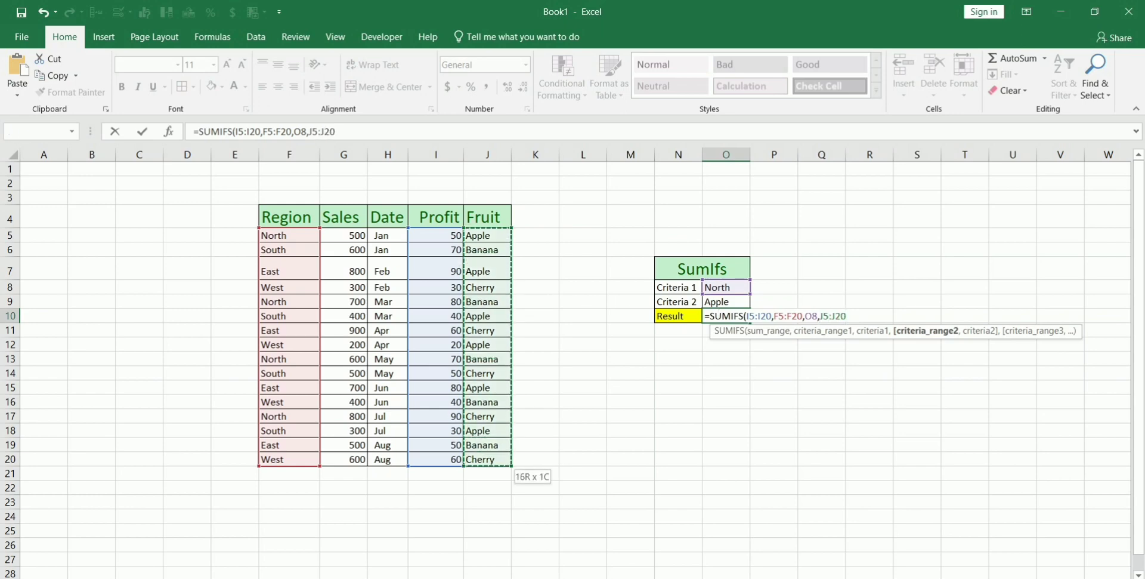
text(,)
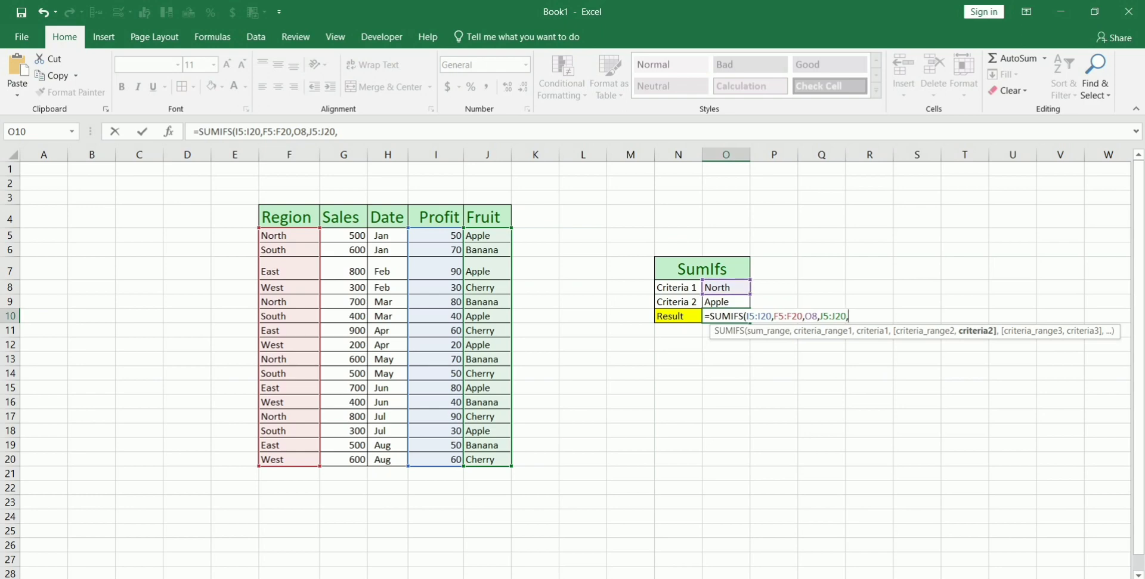
key(Up)
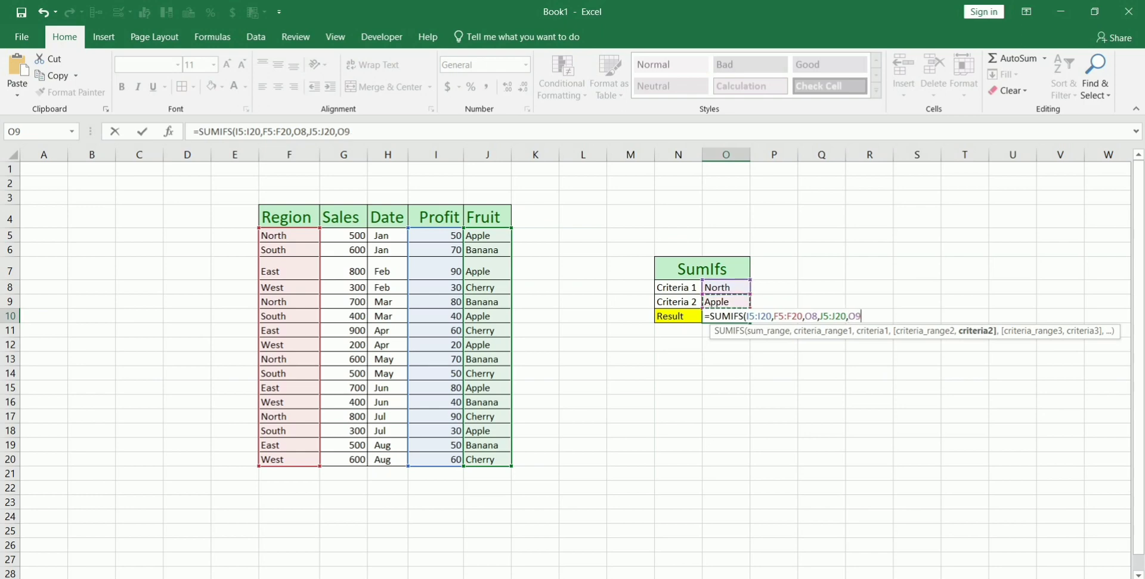
text())
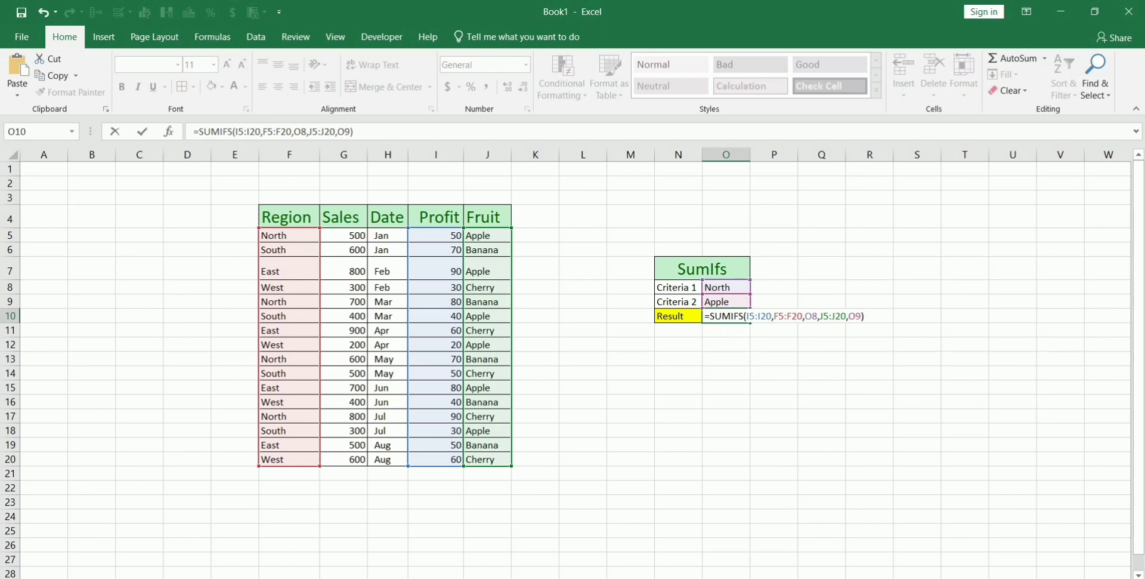
key(Return)
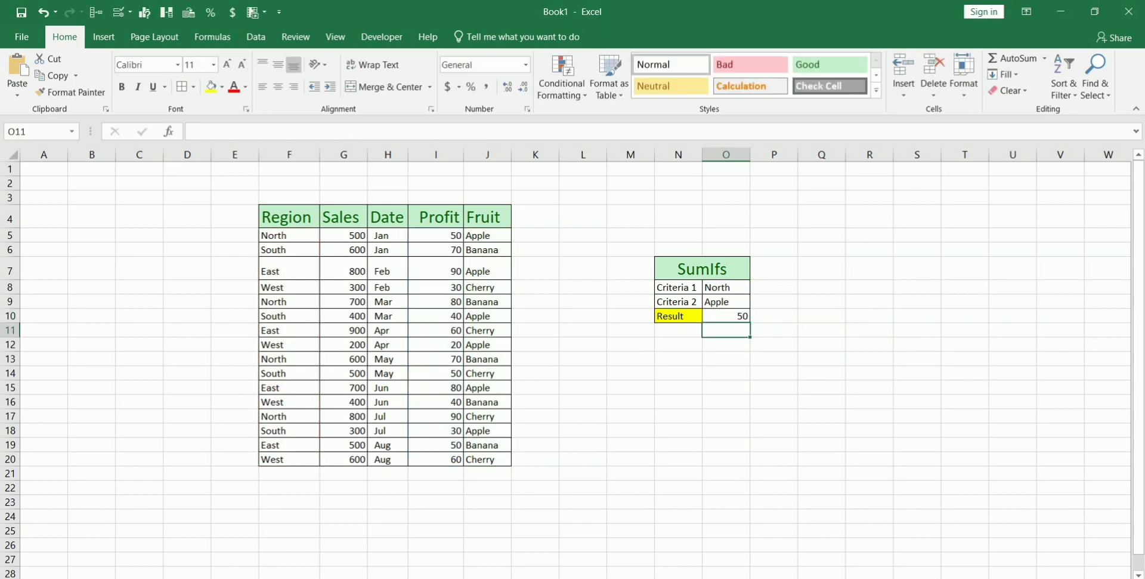
Change Criteria 1 in O8 to South and check the recalculated Result in O10
click(289, 235)
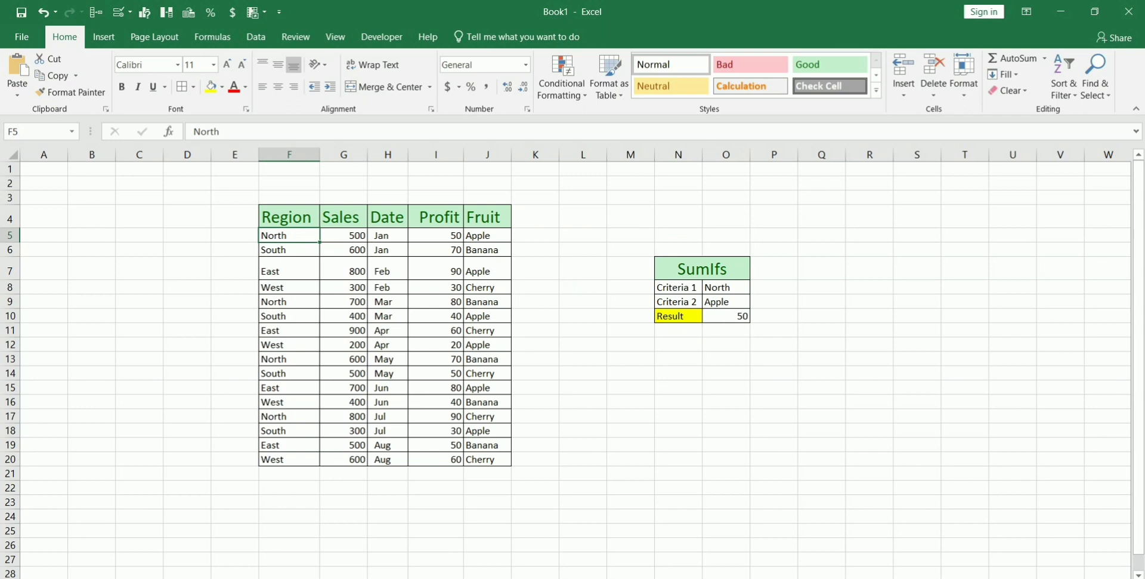
double_click(725, 287)
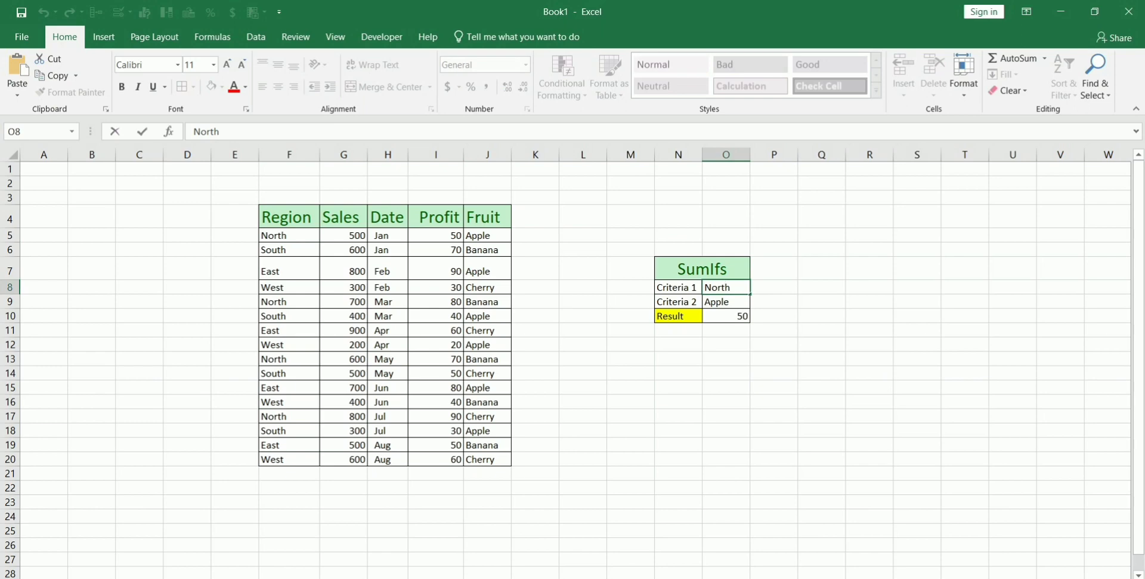
key(Return)
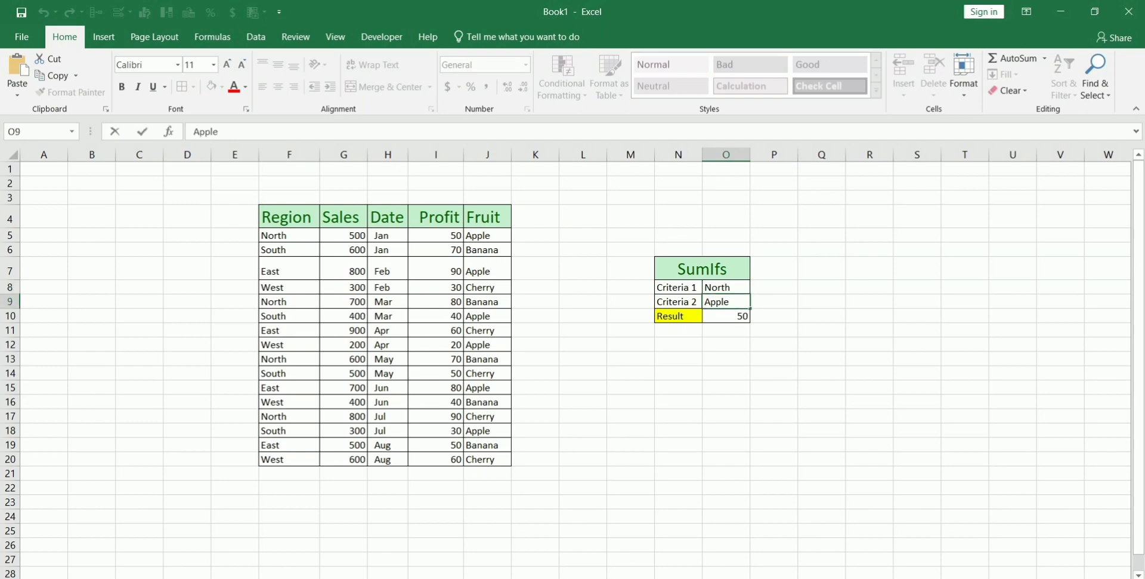
key(Return)
key(Up)
key(Up)
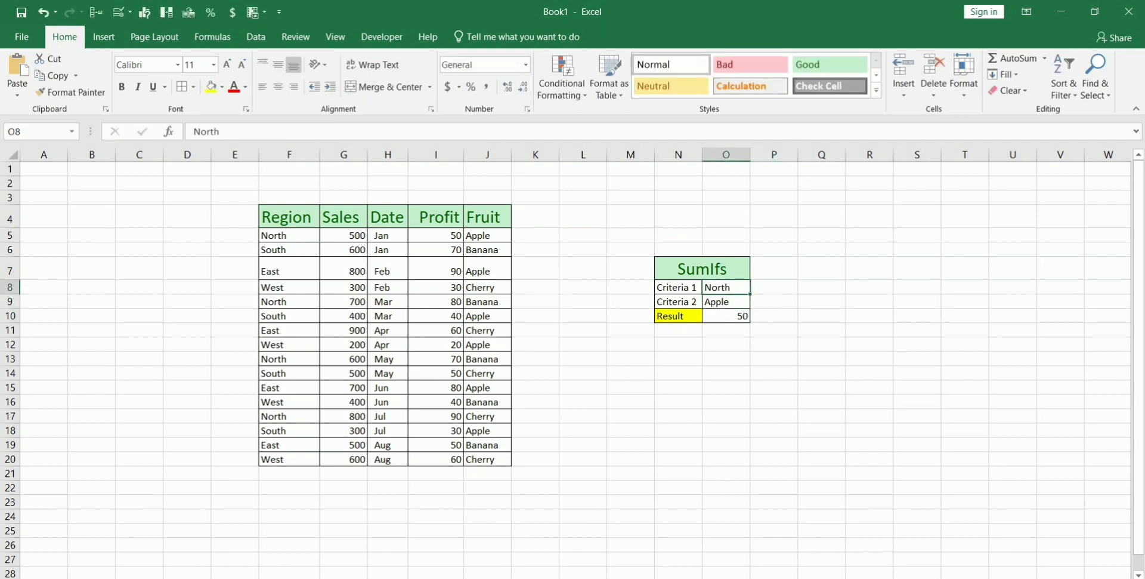
text(South)
key(Return)
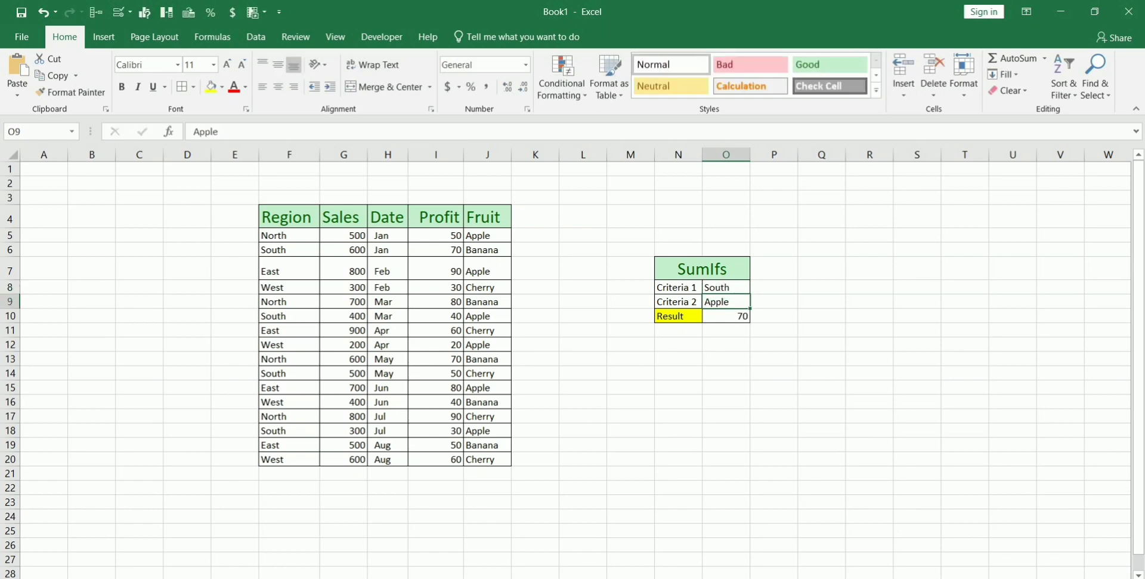
key(Down)
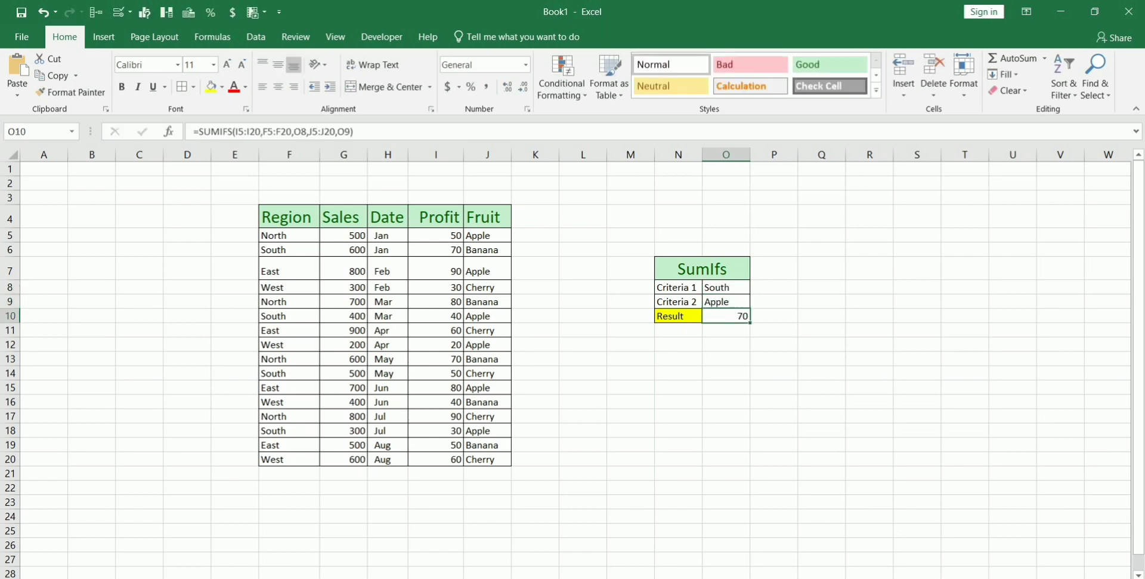
Change Criteria 1 in O8 to East and check the recalculated Result in O10
key(Up)
key(Up)
text(East)
key(Return)
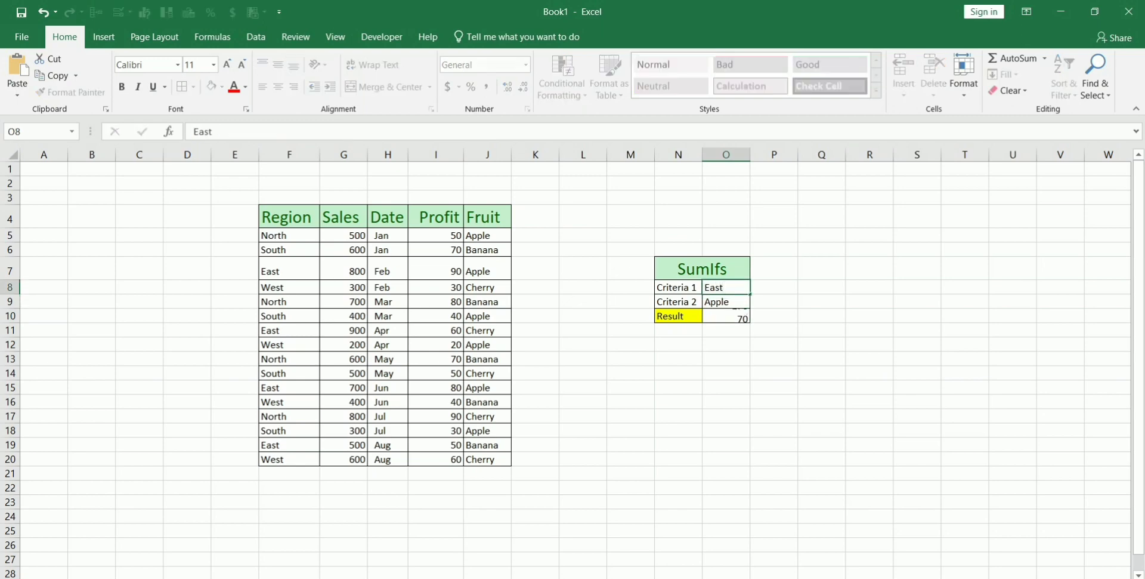
key(Down)
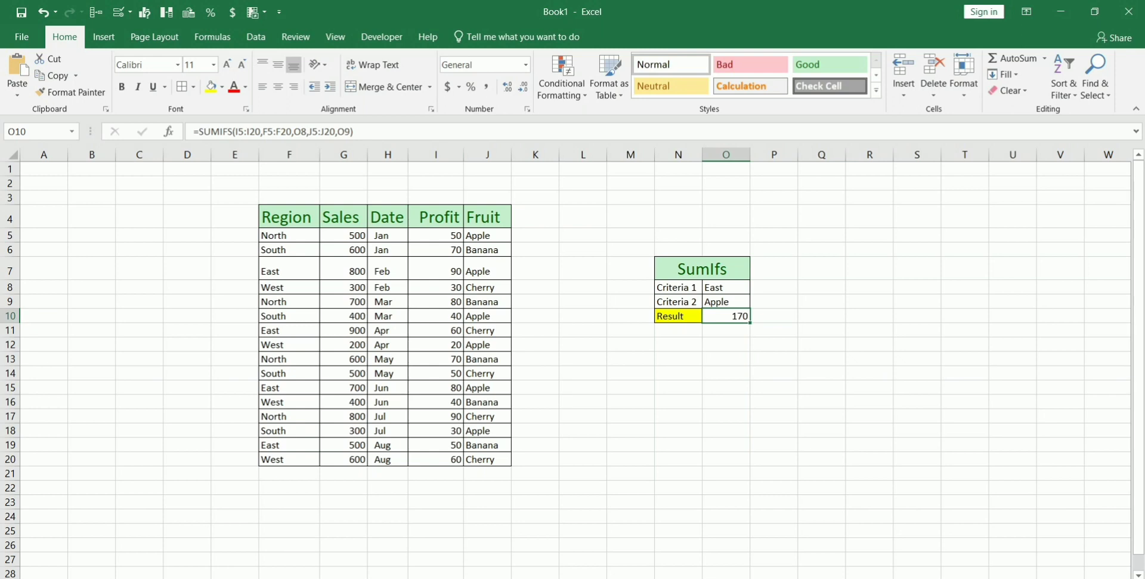
key(alt+Tab)
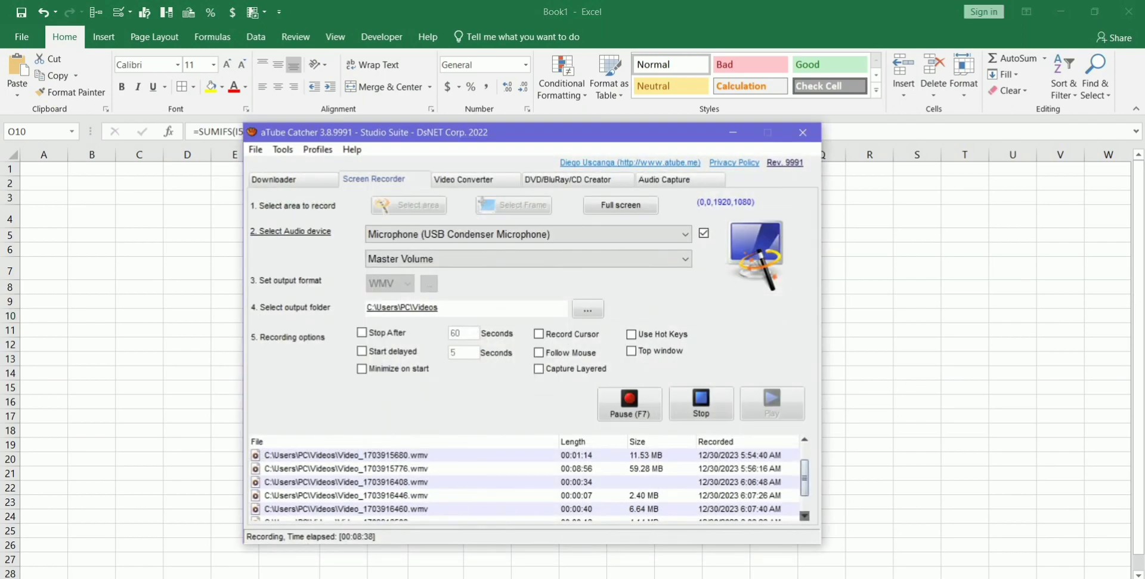